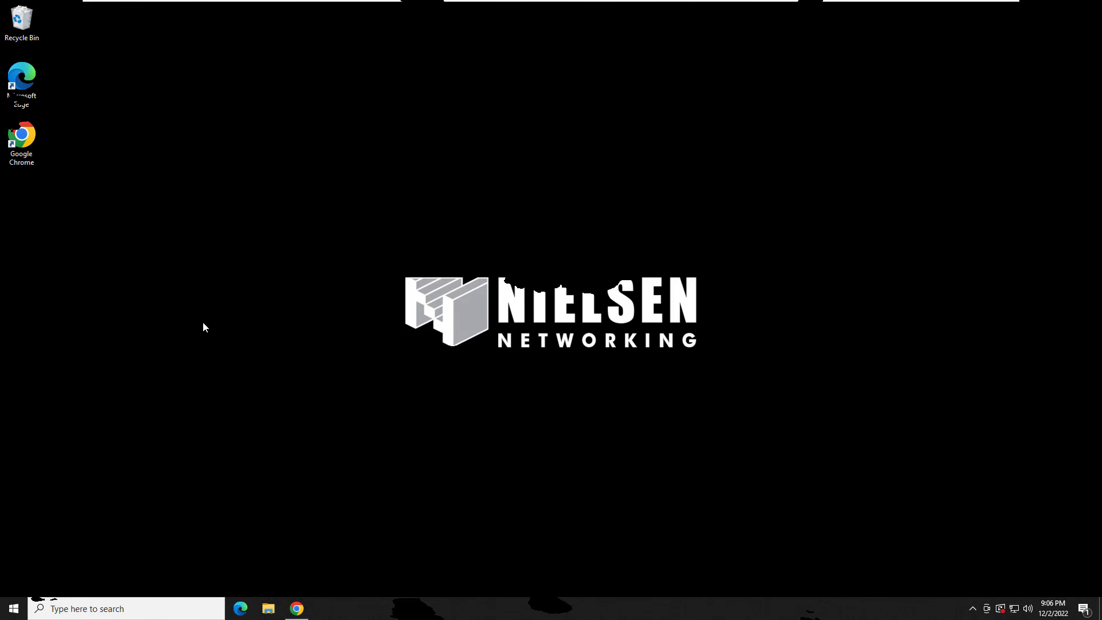
# Step: Launch Google Chrome from the desktop icon and maximize its window
pyautogui.doubleClick(20, 146)
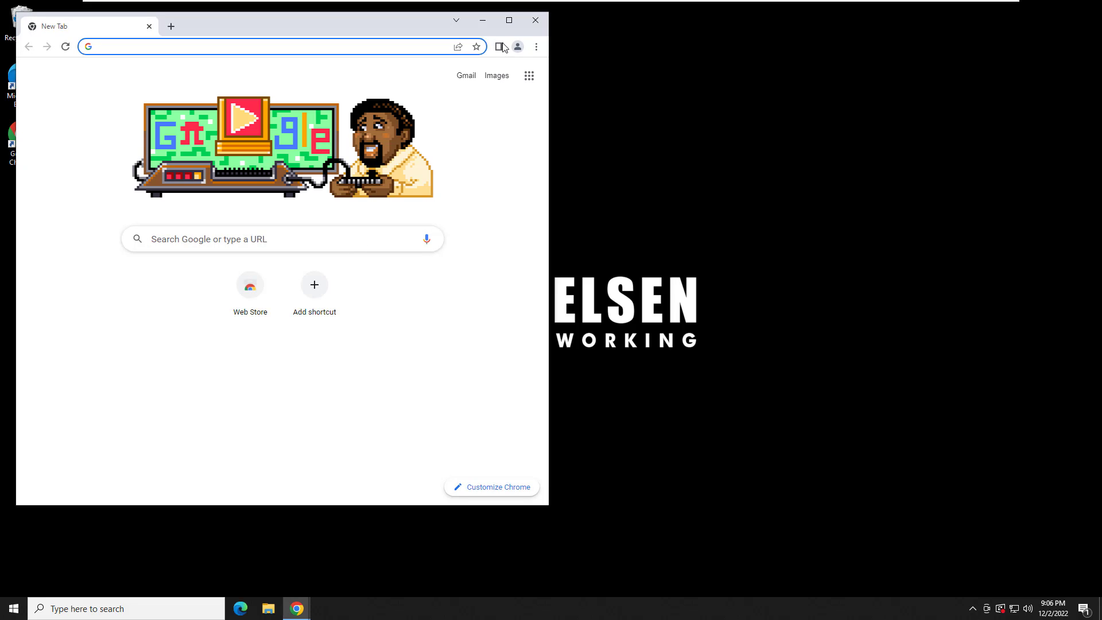
pyautogui.click(507, 20)
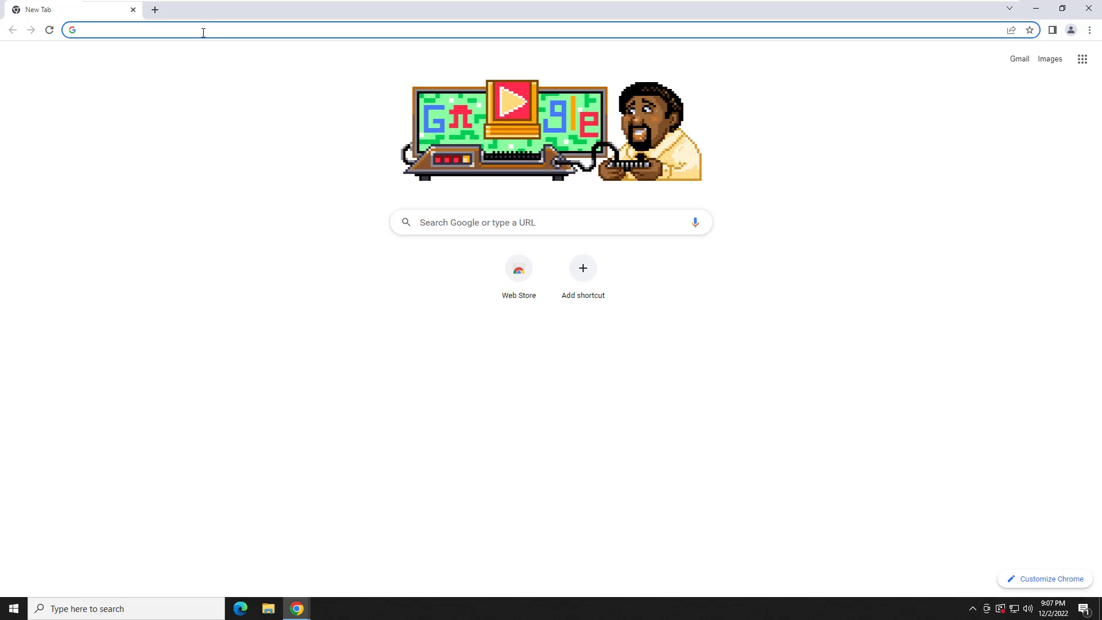
# Step: Load 7-zip.org and download the 64-bit x64 installer 7z2201-x64.exe
pyautogui.write('7')
pyautogui.press('Return')
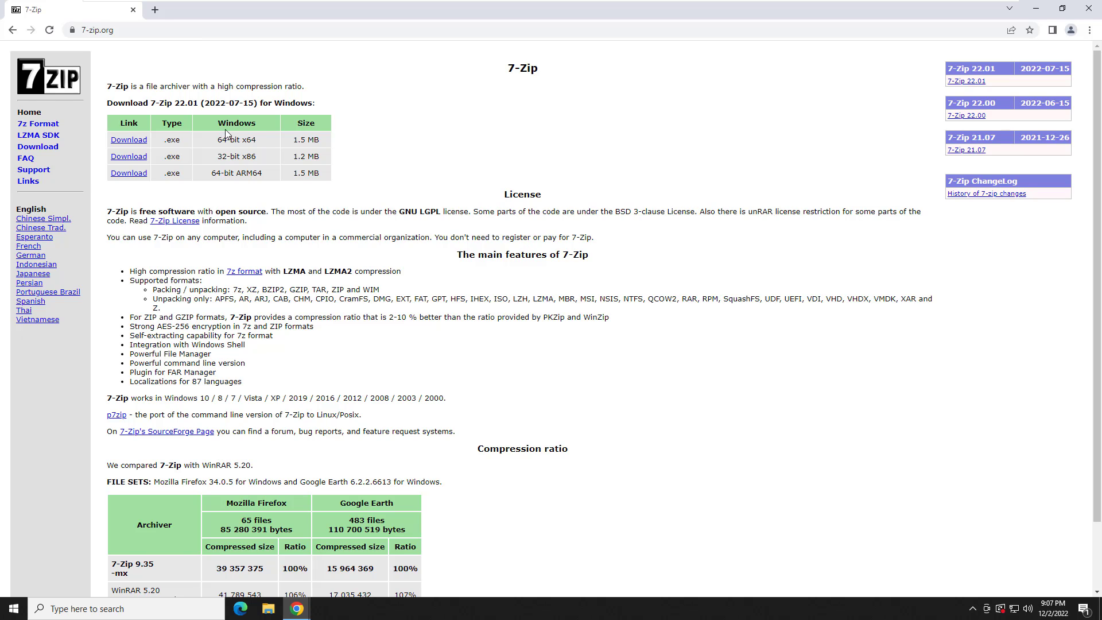
pyautogui.click(143, 33)
pyautogui.click(134, 143)
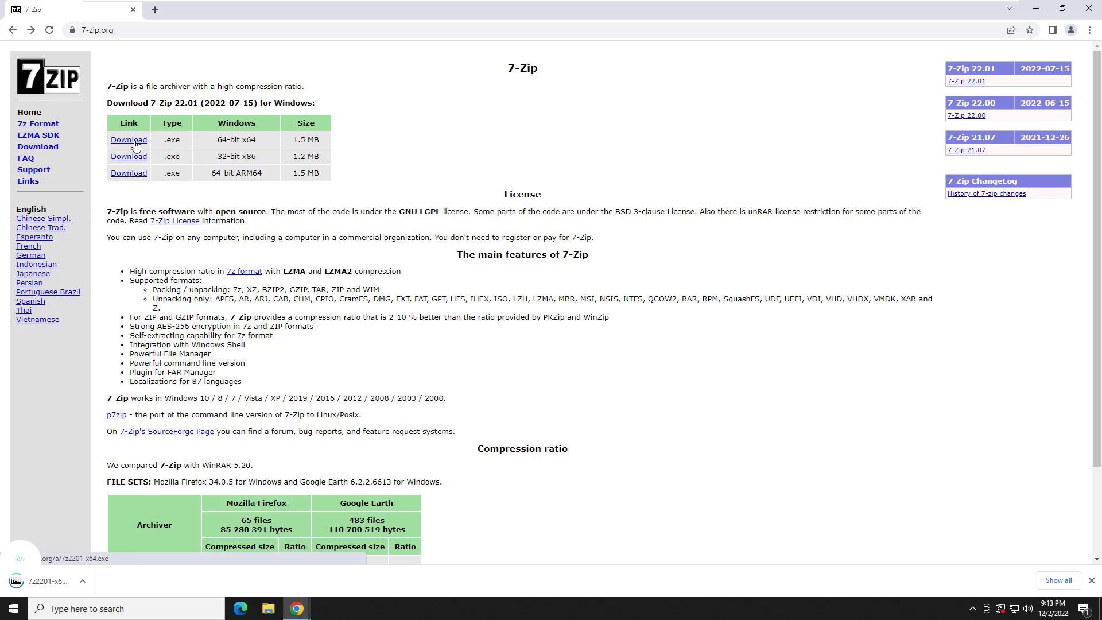
pyautogui.click(47, 150)
pyautogui.scroll(-13, 232, 282)
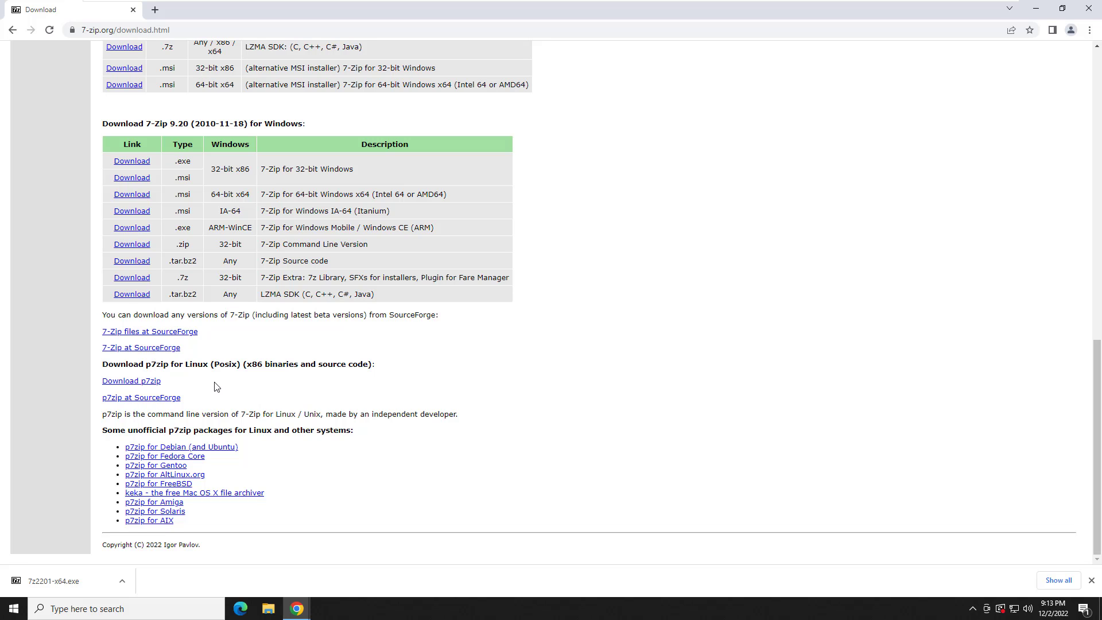
pyautogui.scroll(6, 62, 180)
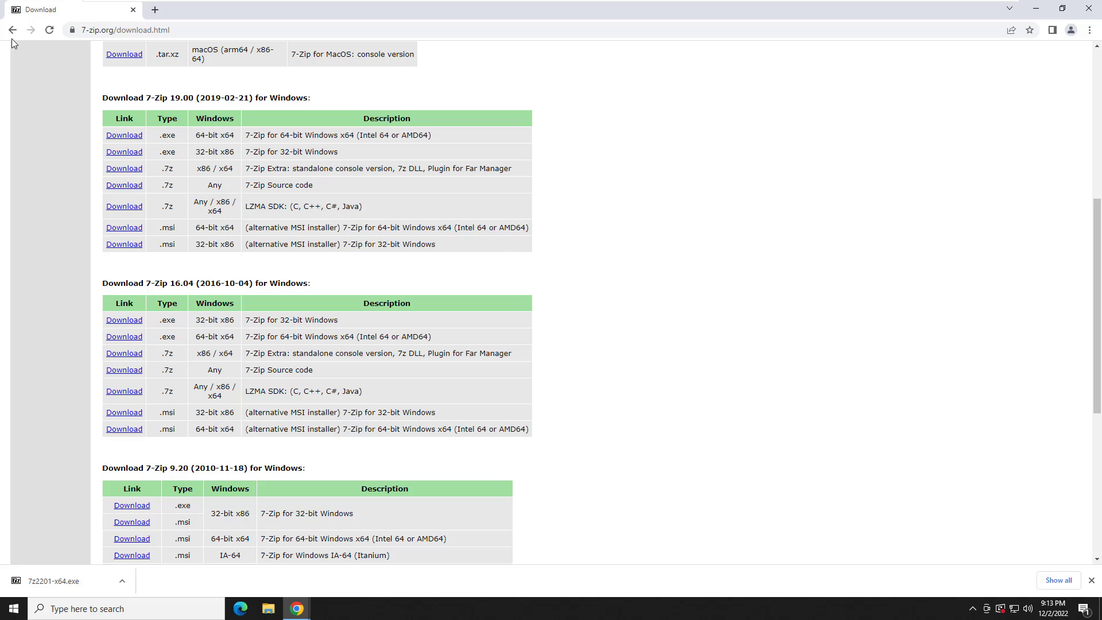
pyautogui.click(12, 29)
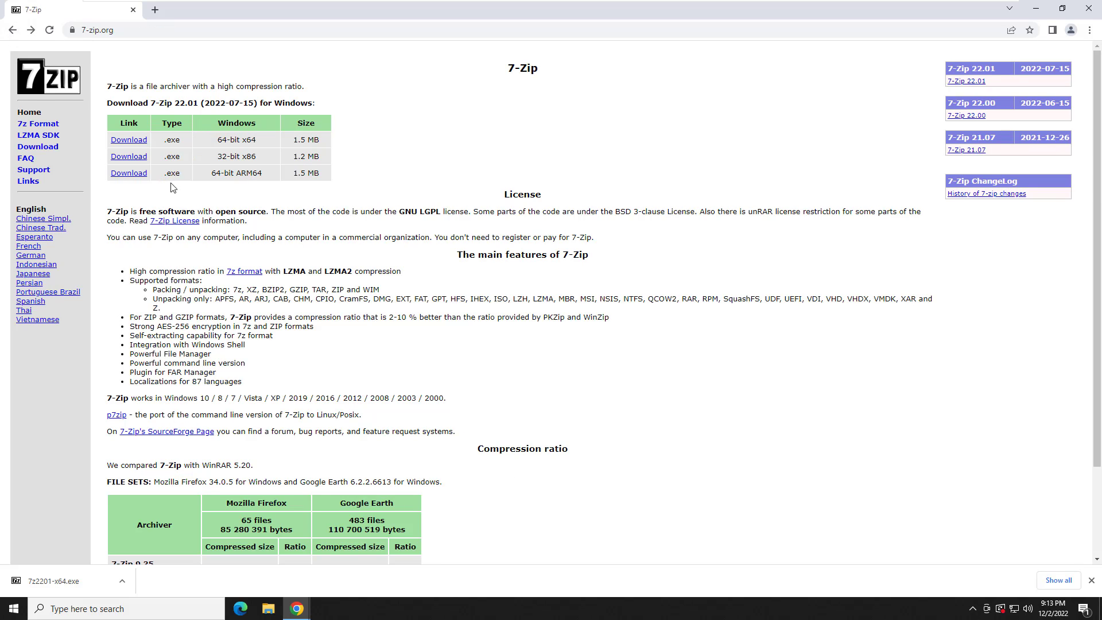
# Step: Run 7z2201-x64.exe and install 7-Zip 22.01 (x64) to C:\Program Files\7-Zip\, then close setup
pyautogui.click(123, 584)
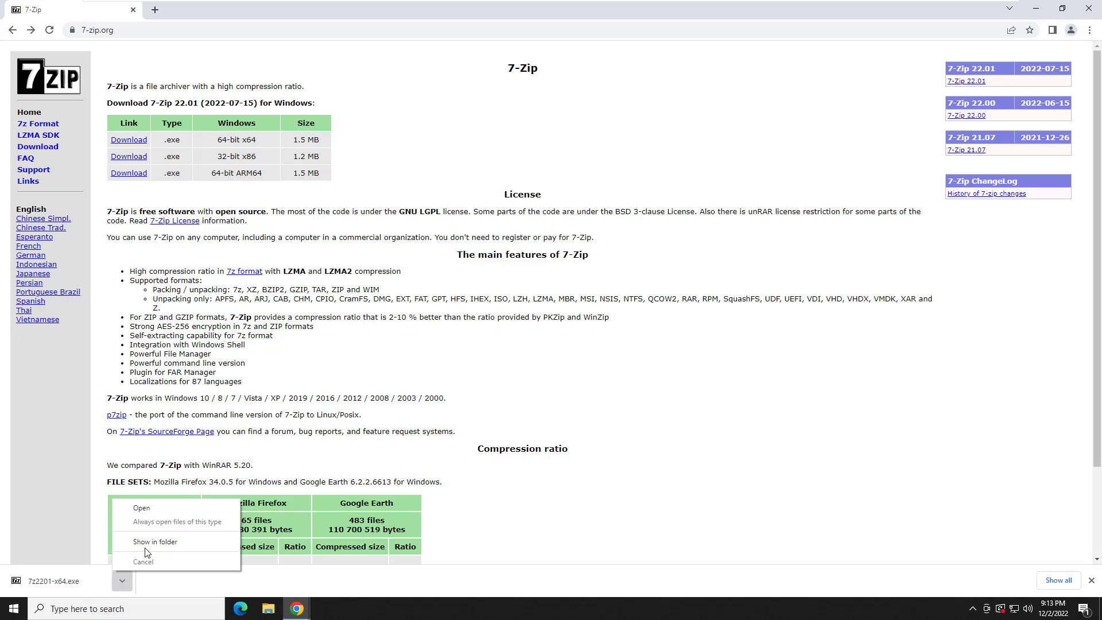
pyautogui.click(141, 509)
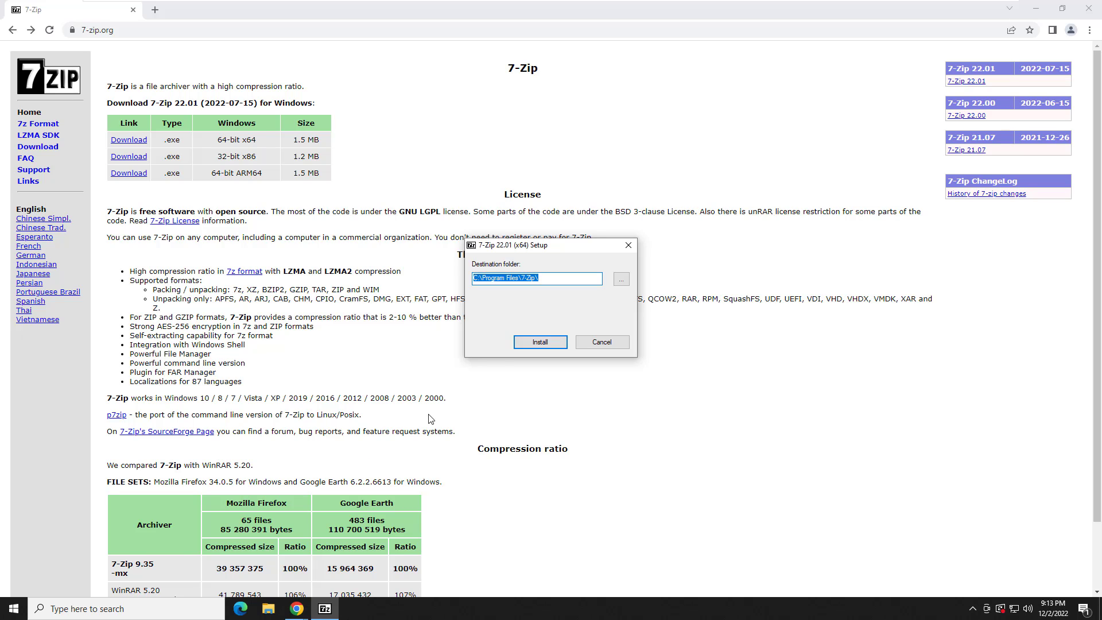
pyautogui.click(527, 278)
pyautogui.click(530, 343)
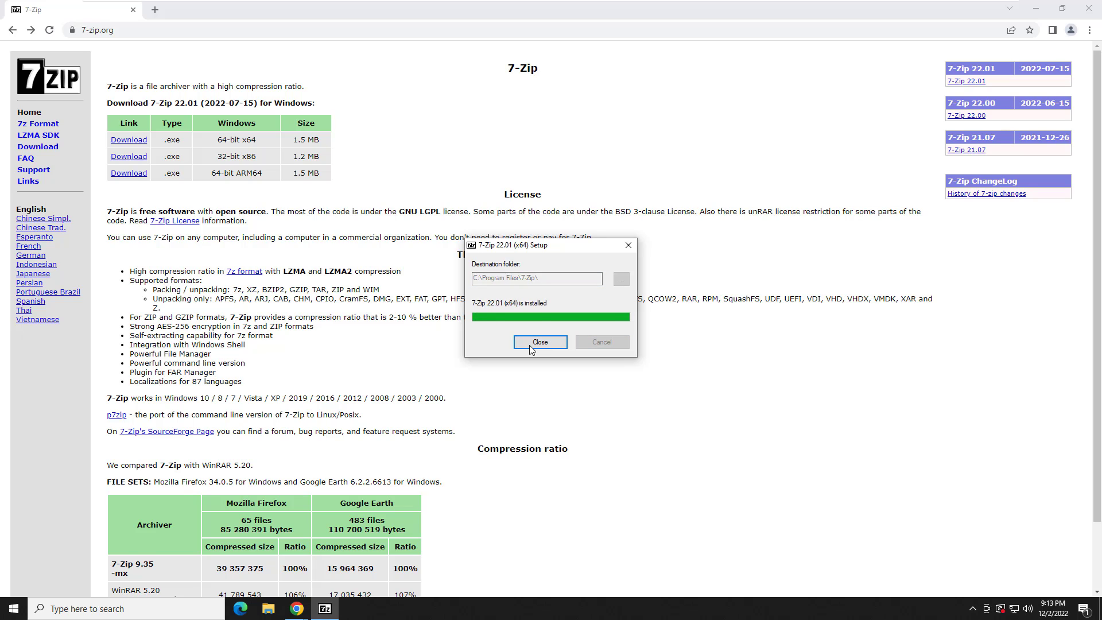
pyautogui.click(530, 346)
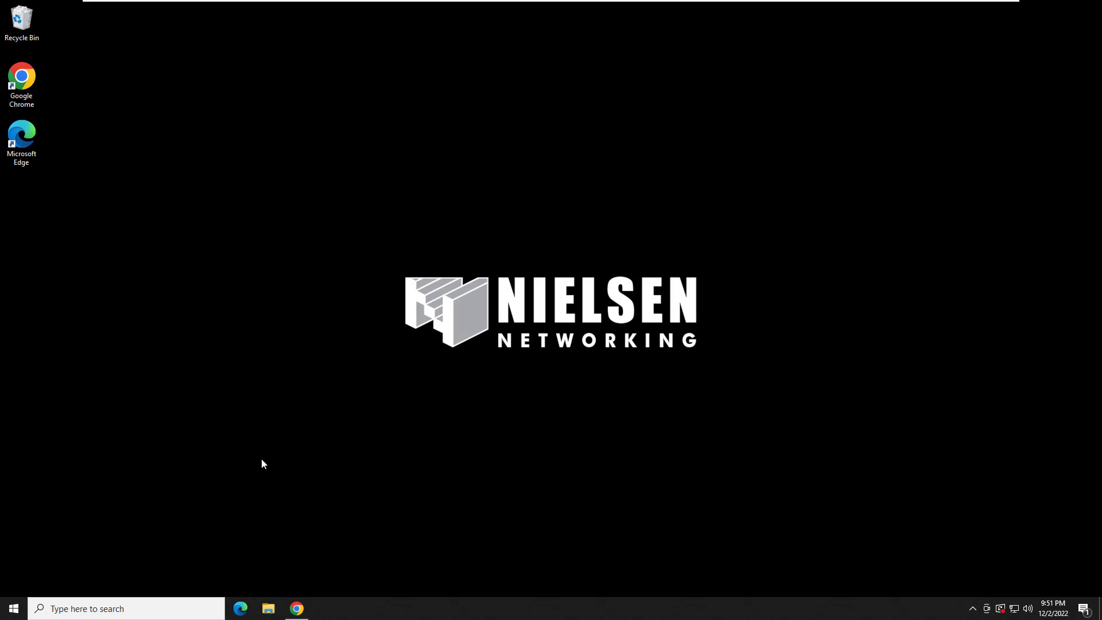
# Step: Open File Explorer at Documents\Test_Folder and select the inner Test_Folder
pyautogui.click(268, 606)
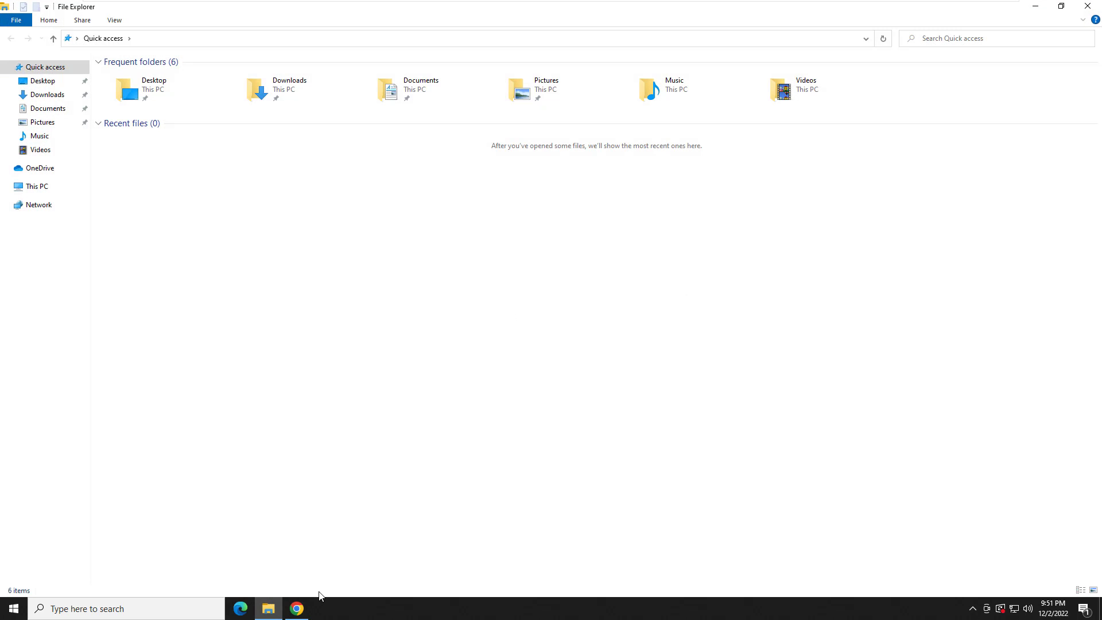
pyautogui.click(46, 109)
pyautogui.doubleClick(122, 80)
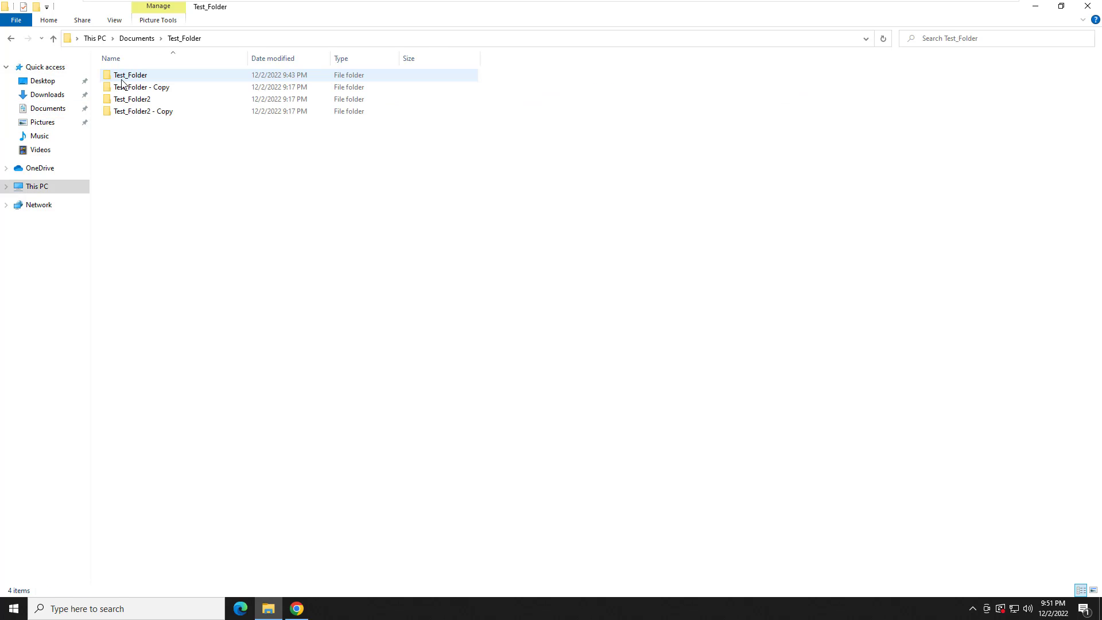
pyautogui.click(136, 79)
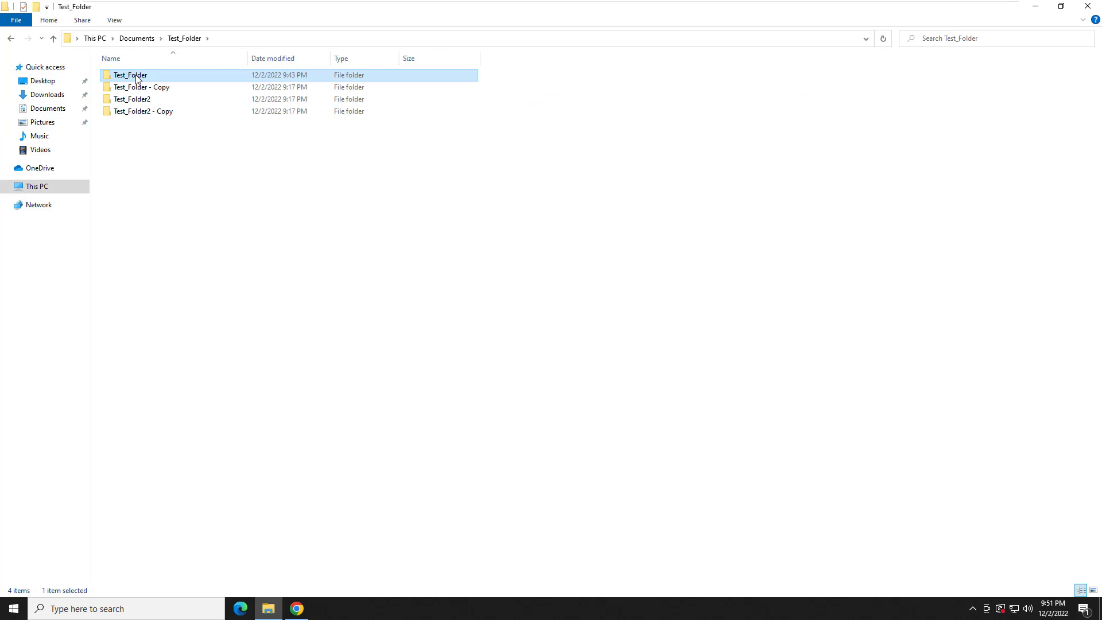
# Step: Compress Test_Folder via Send to > Compressed (zipped) folder, naming the archive Windows.zip
pyautogui.rightClick(136, 79)
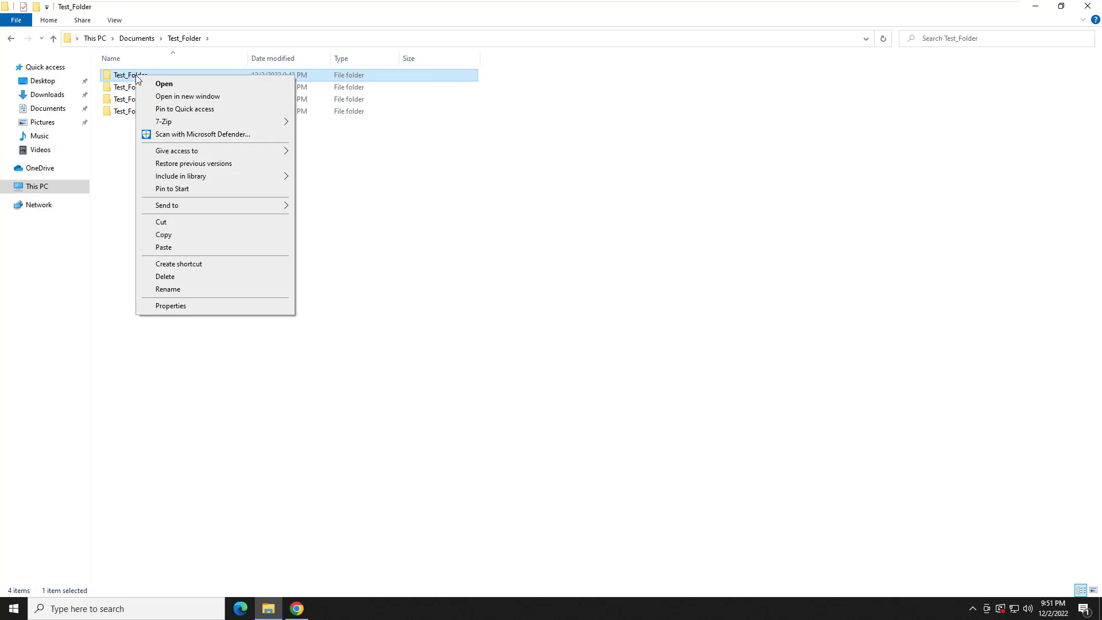
pyautogui.moveTo(208, 206)
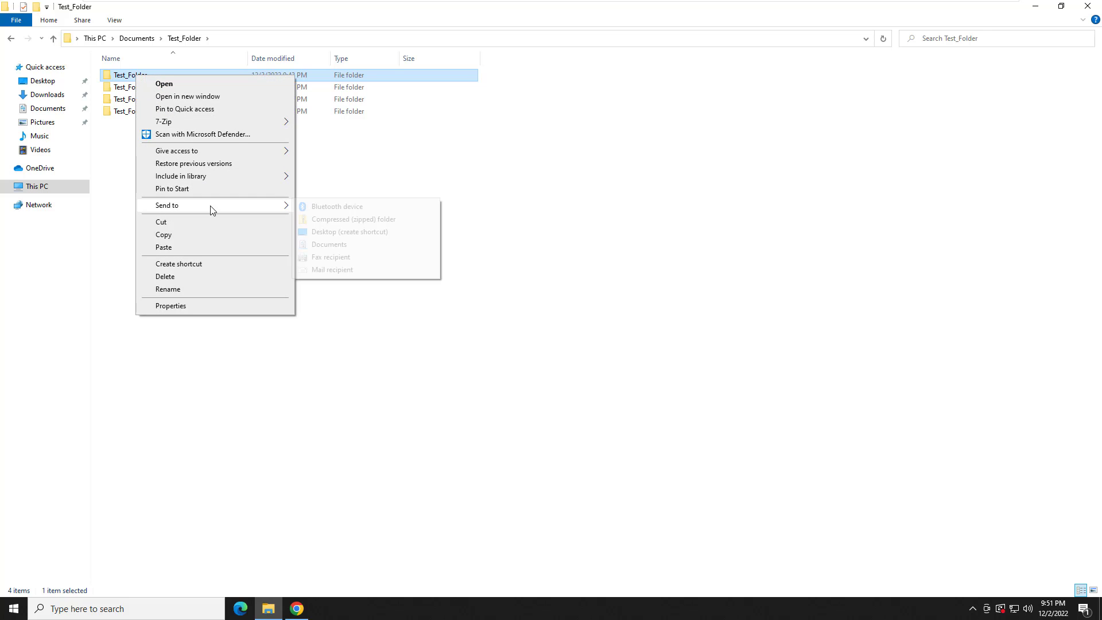
pyautogui.click(347, 224)
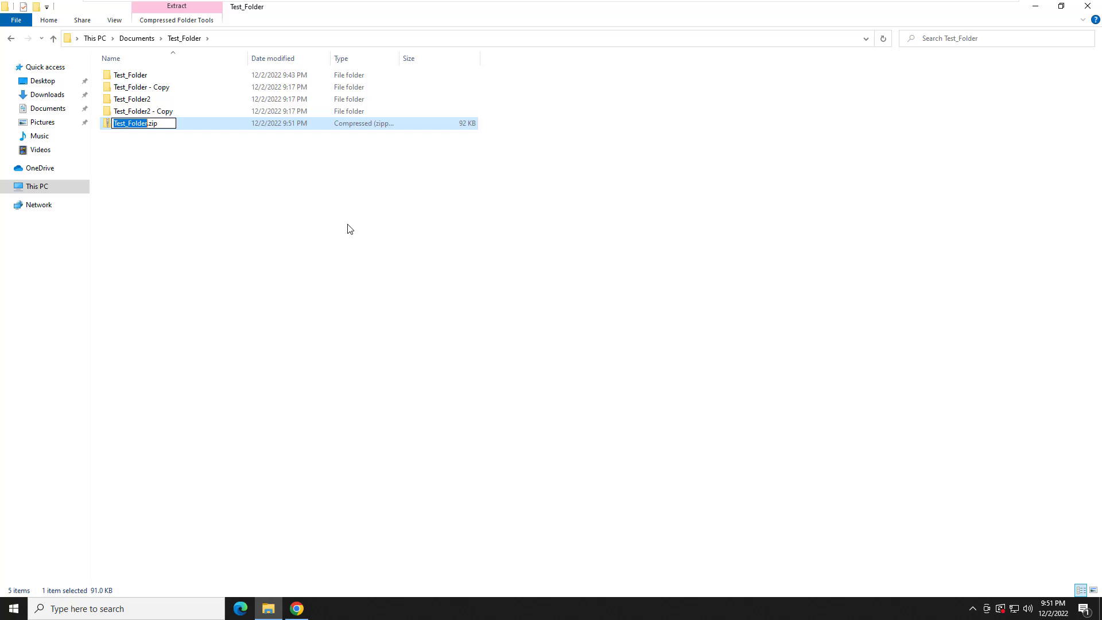
pyautogui.write('Windows')
pyautogui.press('Return')
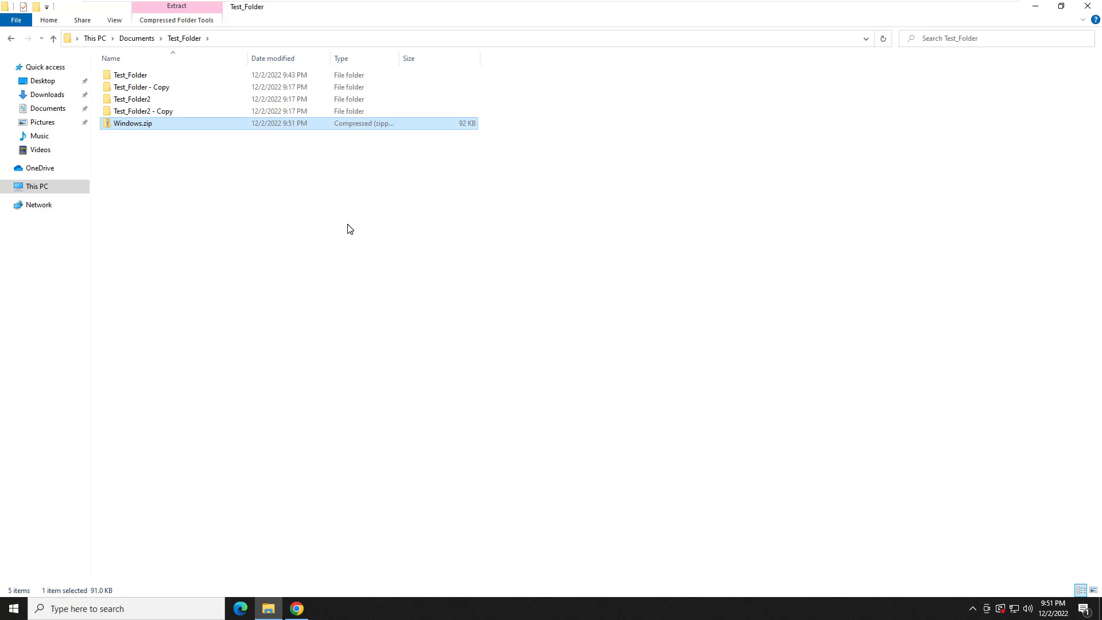
pyautogui.click(166, 126)
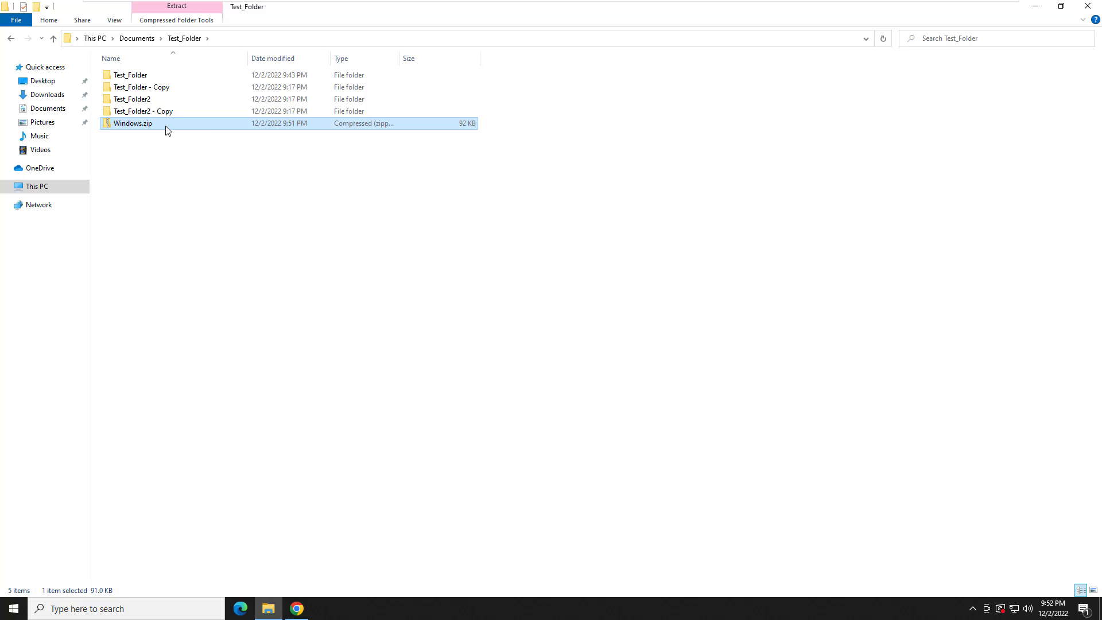
pyautogui.click(159, 178)
pyautogui.click(139, 80)
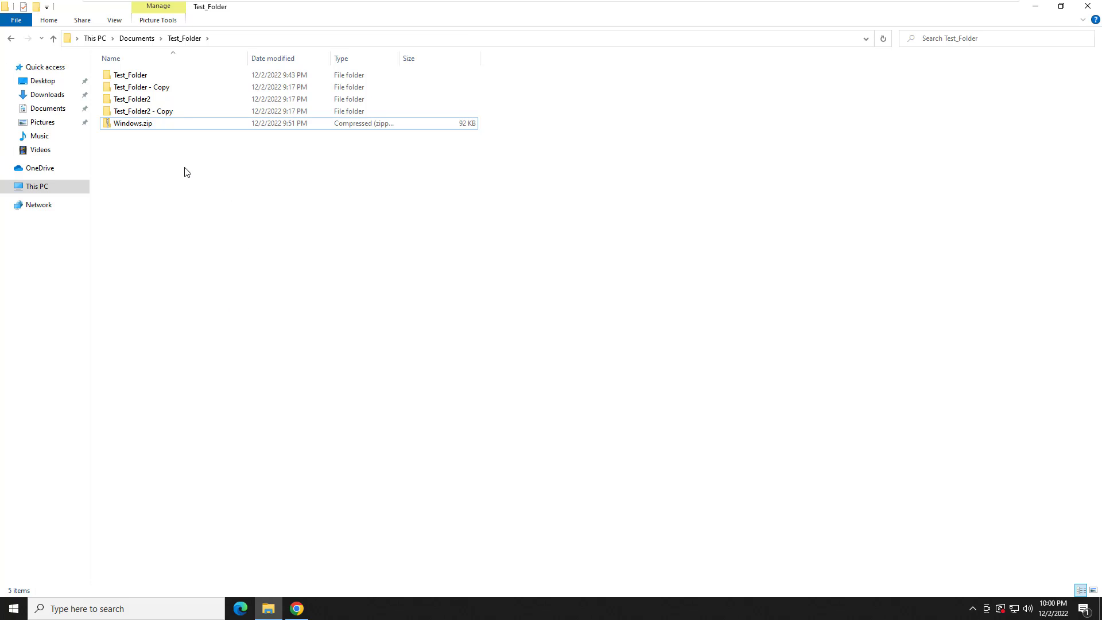
# Step: Compress Test_Folder with the 7-Zip menu's Add to "Test_Folder.7z"
pyautogui.click(122, 125)
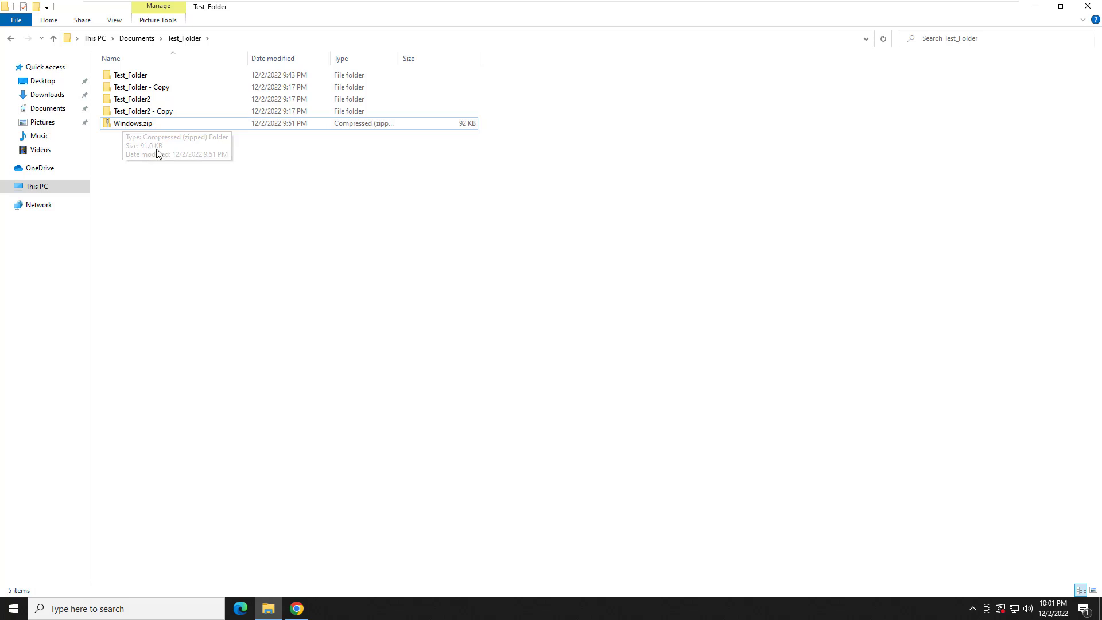
pyautogui.click(122, 127)
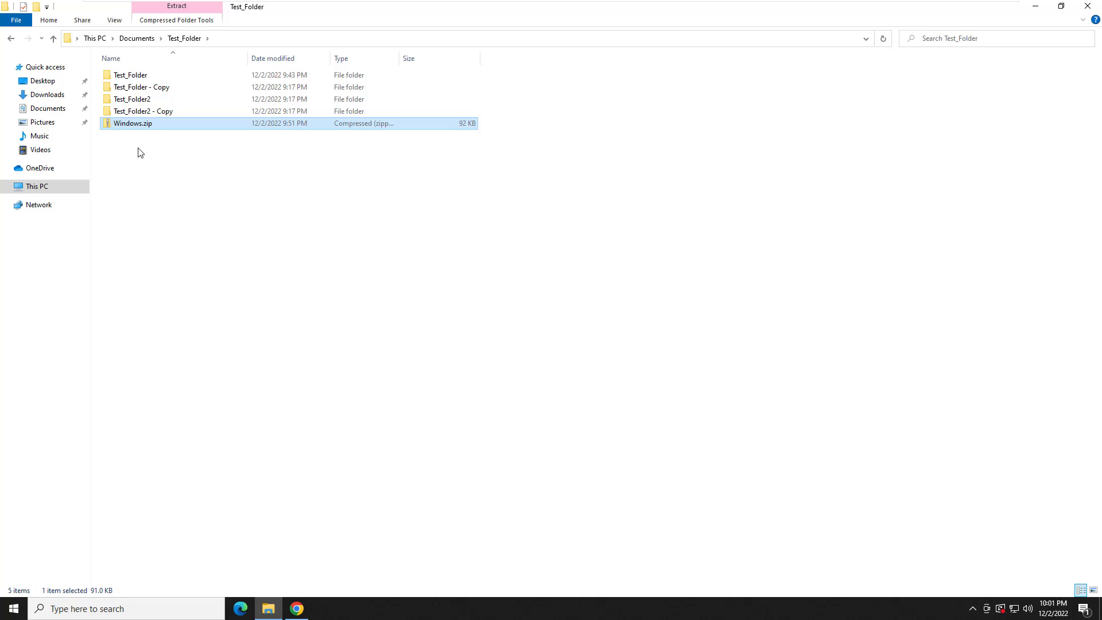
pyautogui.click(134, 78)
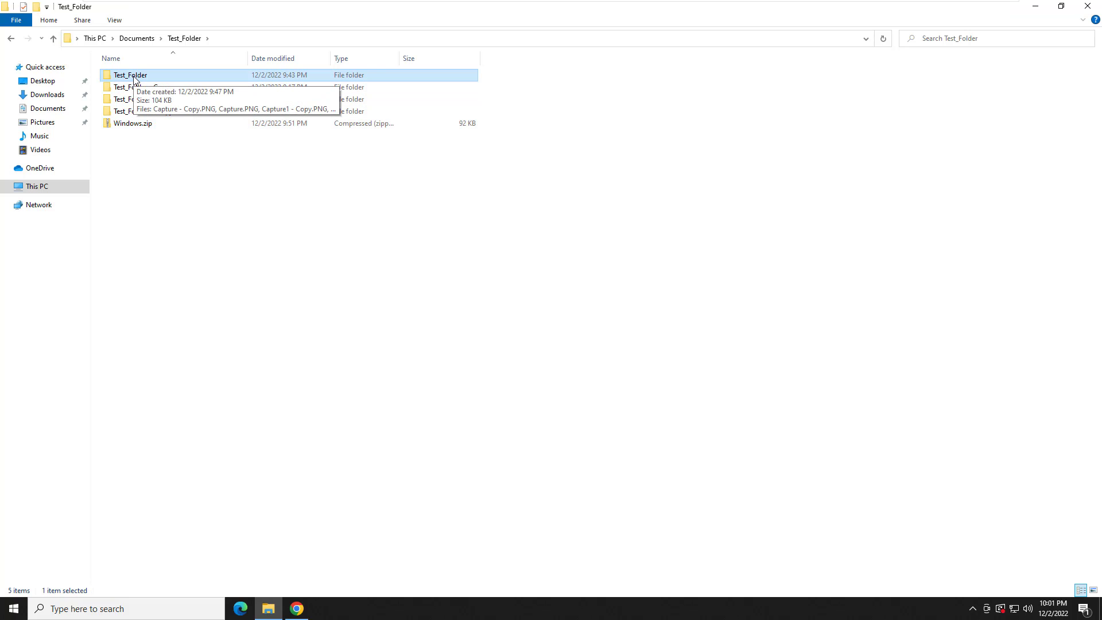
pyautogui.rightClick(134, 78)
pyautogui.moveTo(161, 126)
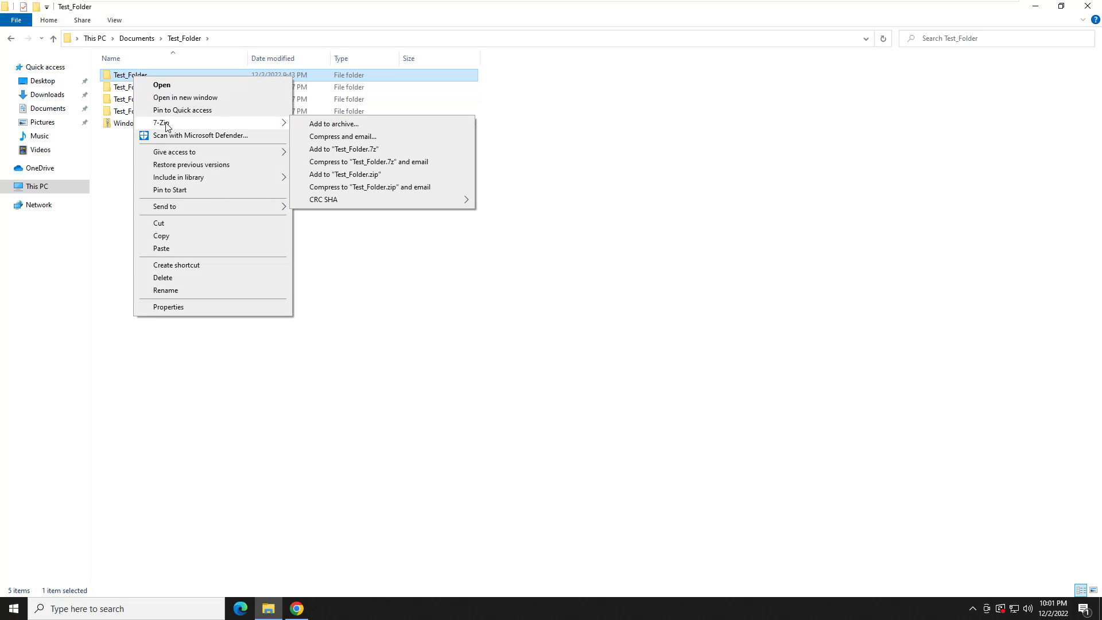
pyautogui.click(360, 150)
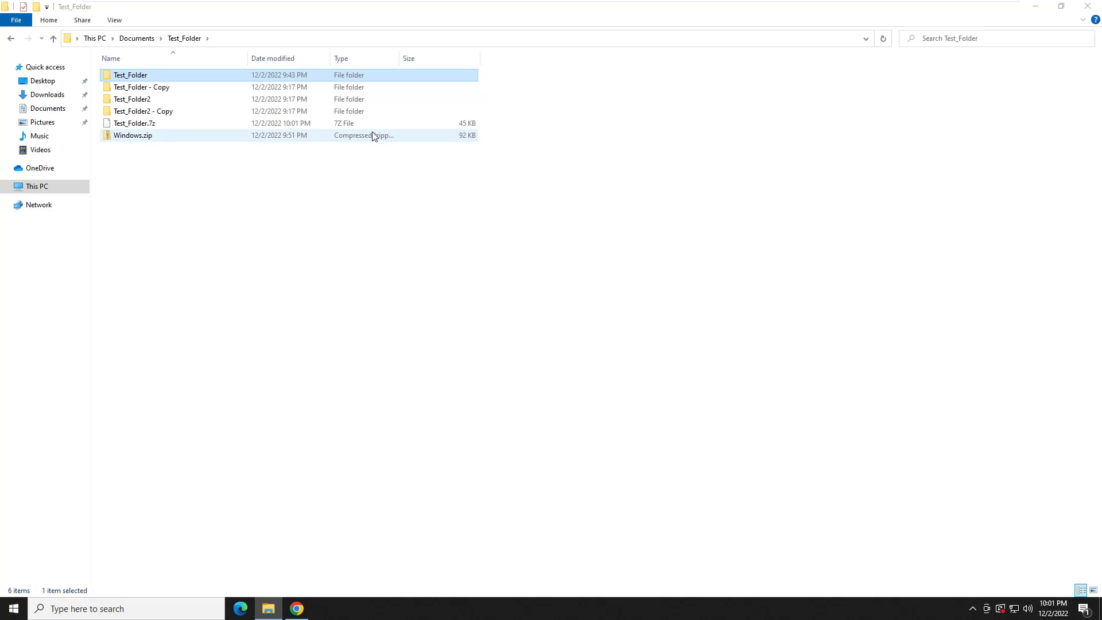
# Step: Compare the sizes of Test_Folder.7z (45 KB) and Windows.zip (92 KB)
pyautogui.click(354, 125)
pyautogui.click(452, 138)
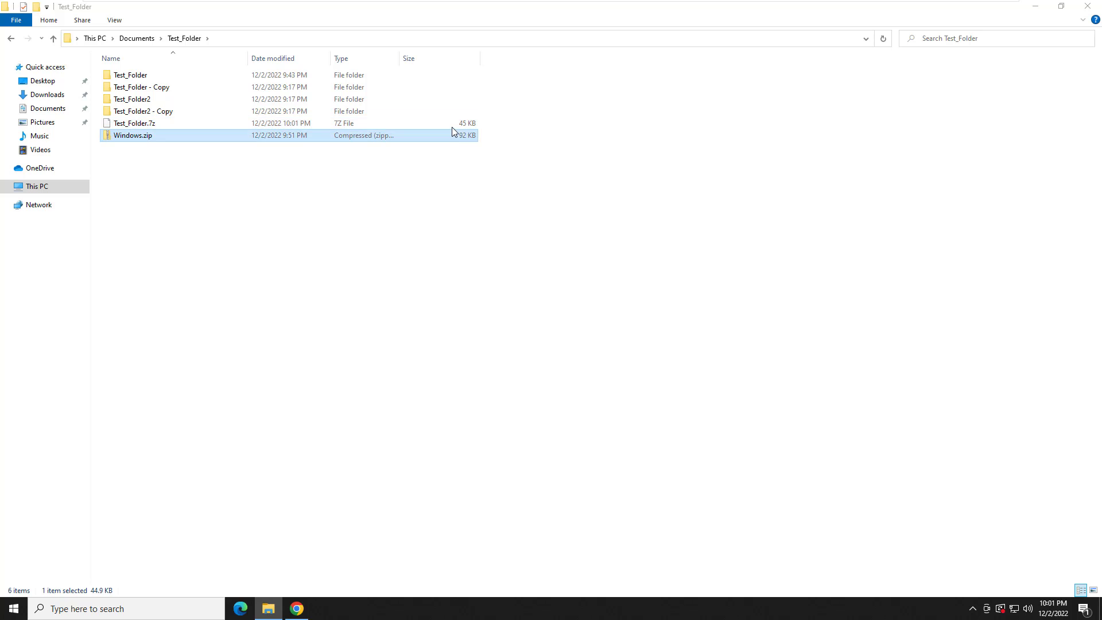
pyautogui.click(453, 126)
pyautogui.click(442, 137)
pyautogui.click(227, 125)
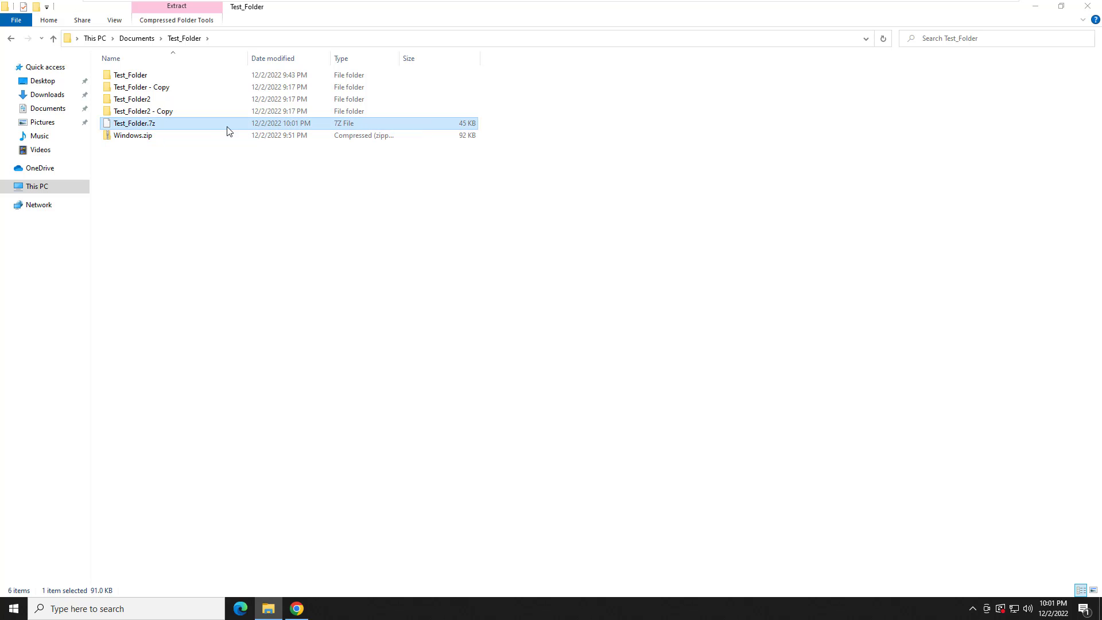
pyautogui.click(143, 169)
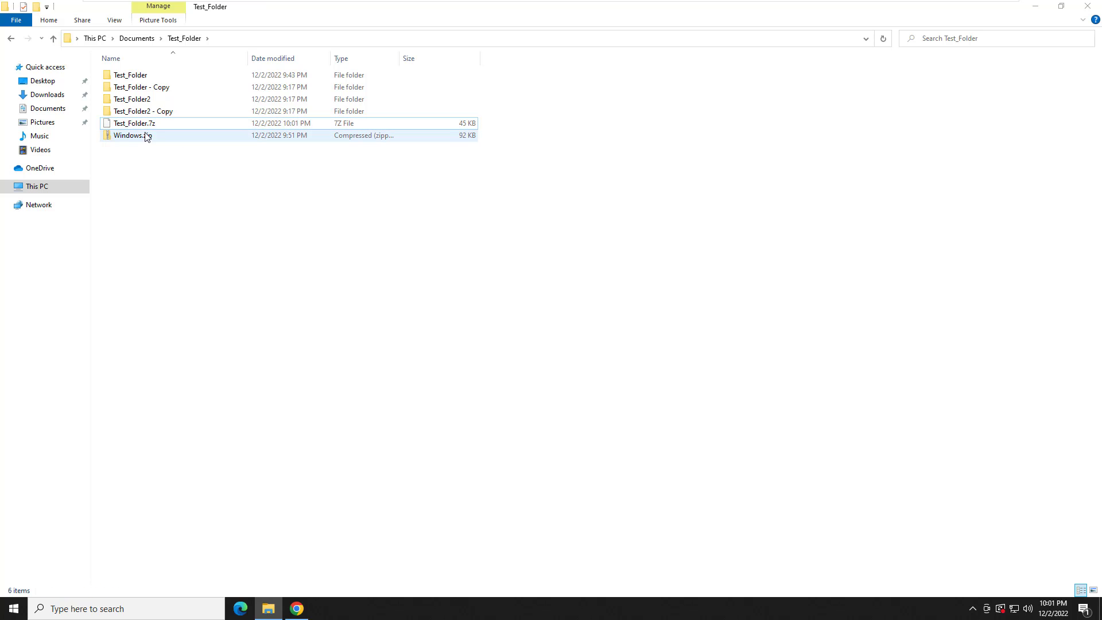
# Step: Archive Test_Folder2 as Test_Folder2.zip using 7-Zip's Add to "Test_Folder2.zip"
pyautogui.rightClick(141, 101)
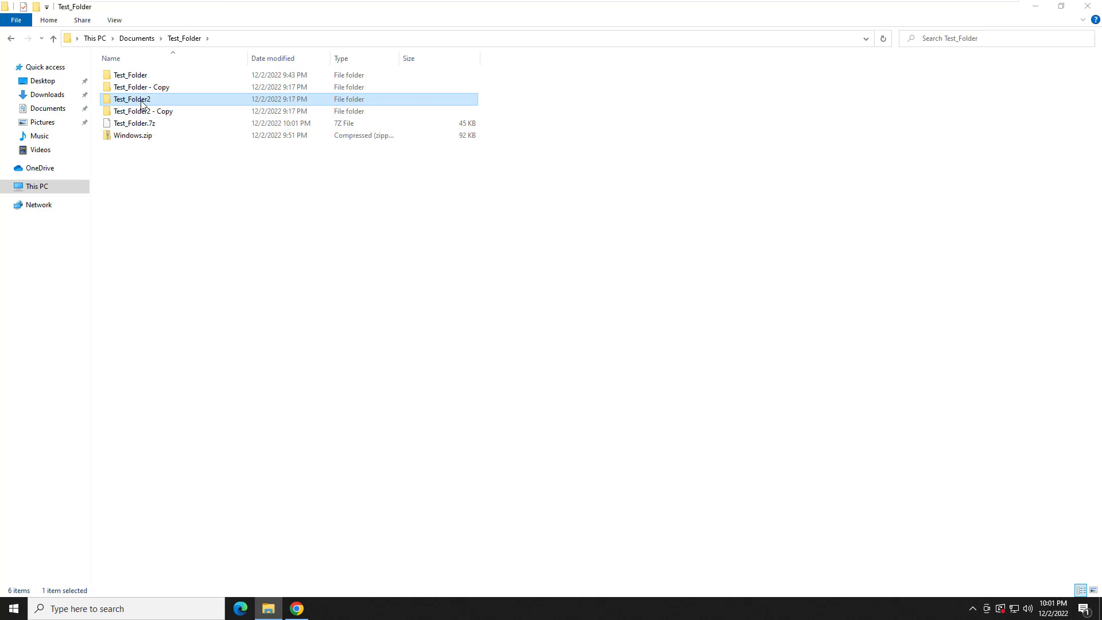
pyautogui.moveTo(179, 148)
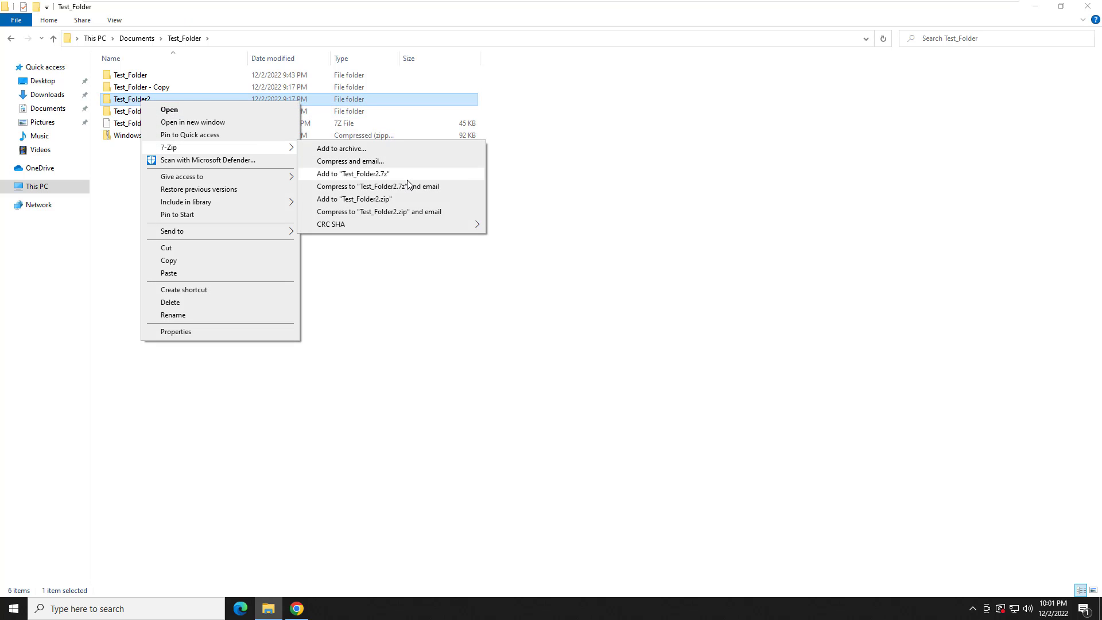
pyautogui.click(377, 201)
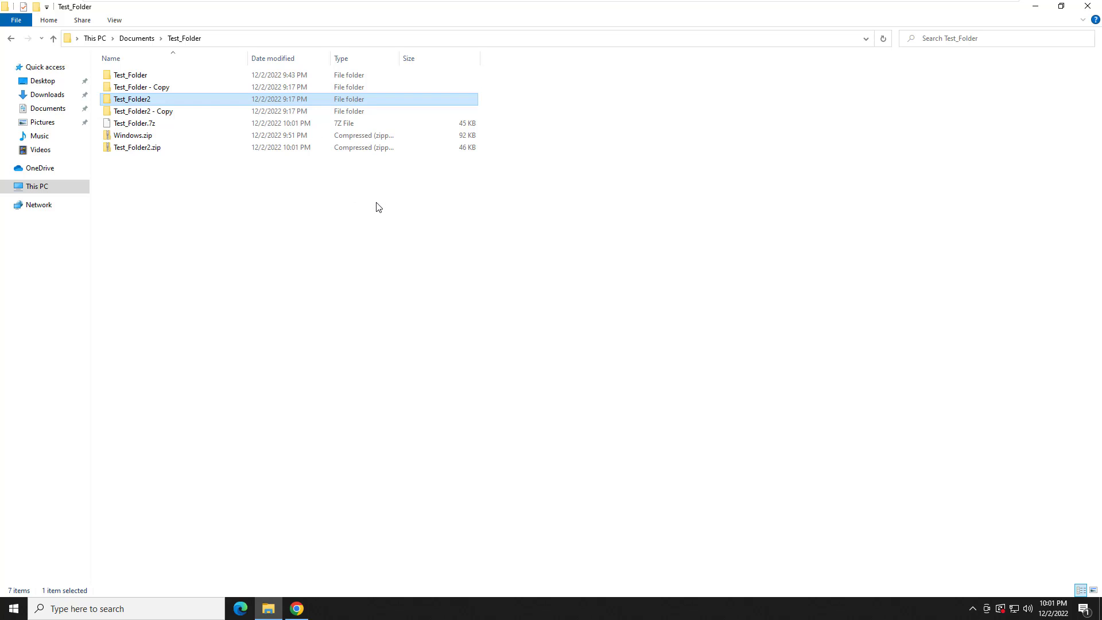
pyautogui.click(221, 203)
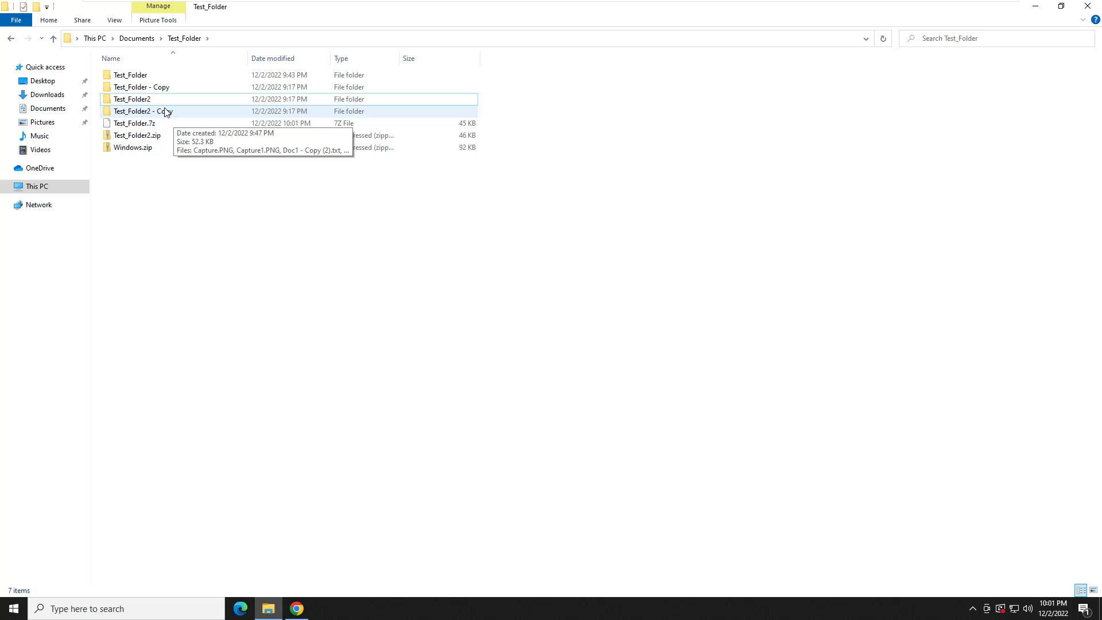
# Step: Archive Test_Folder - Copy via 7-Zip Add to archive with 7z format and 5 - Normal compression
pyautogui.click(151, 91)
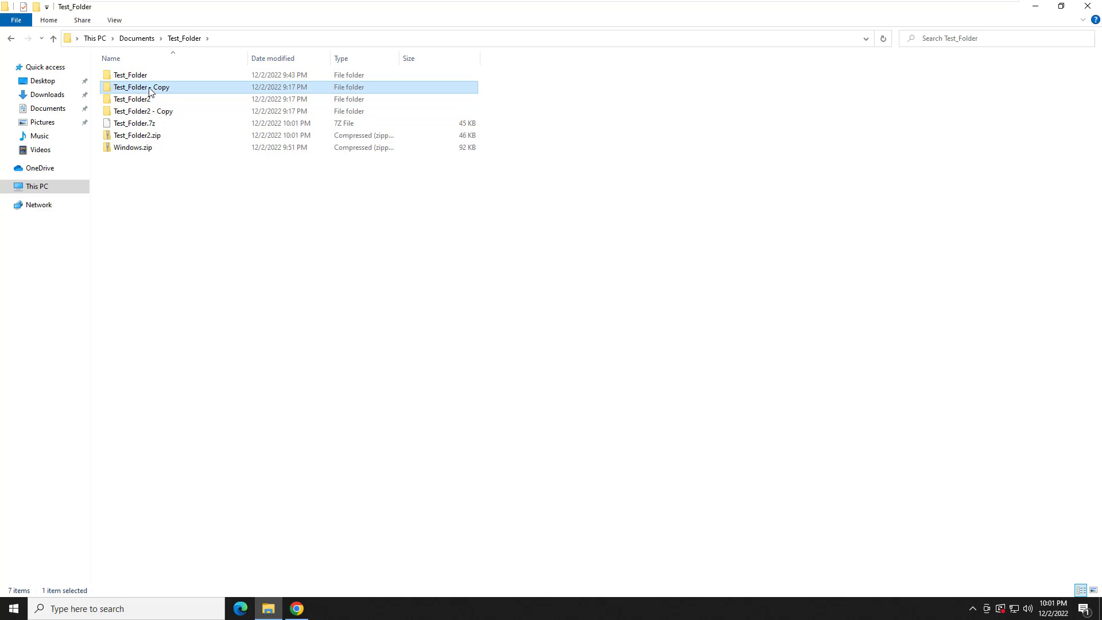
pyautogui.rightClick(150, 90)
pyautogui.moveTo(290, 140)
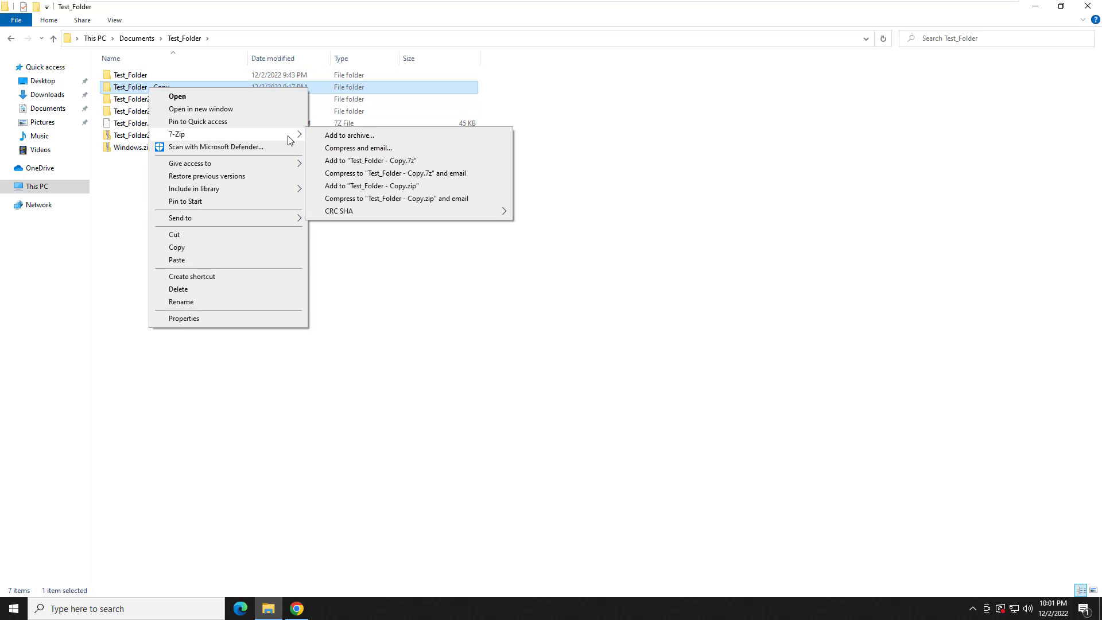
pyautogui.click(349, 135)
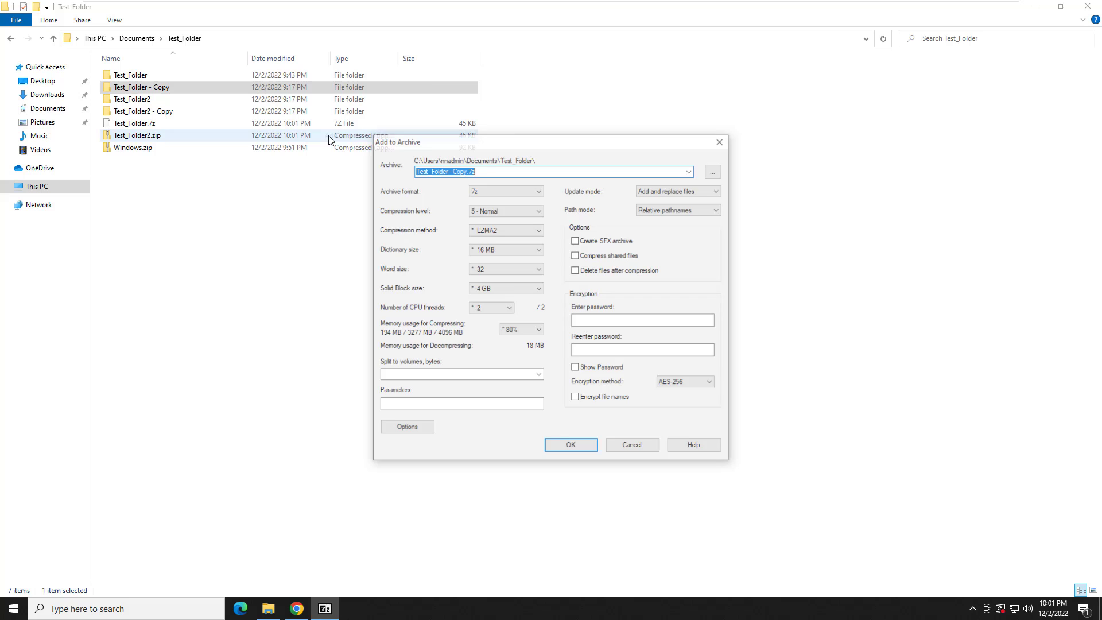
pyautogui.click(494, 191)
pyautogui.click(469, 196)
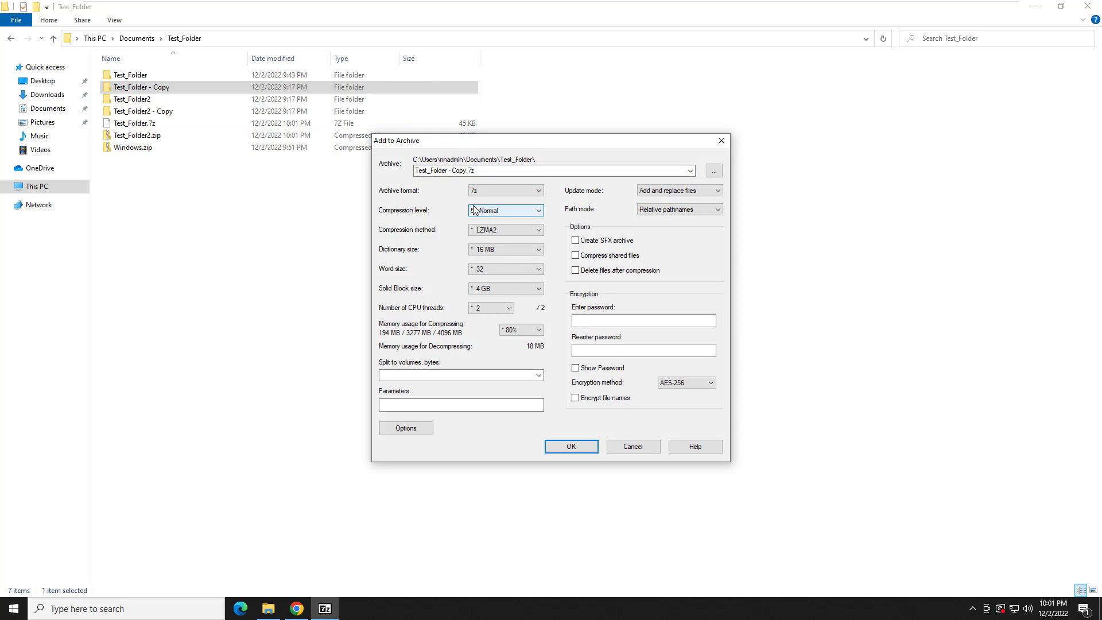
pyautogui.click(473, 209)
pyautogui.click(473, 210)
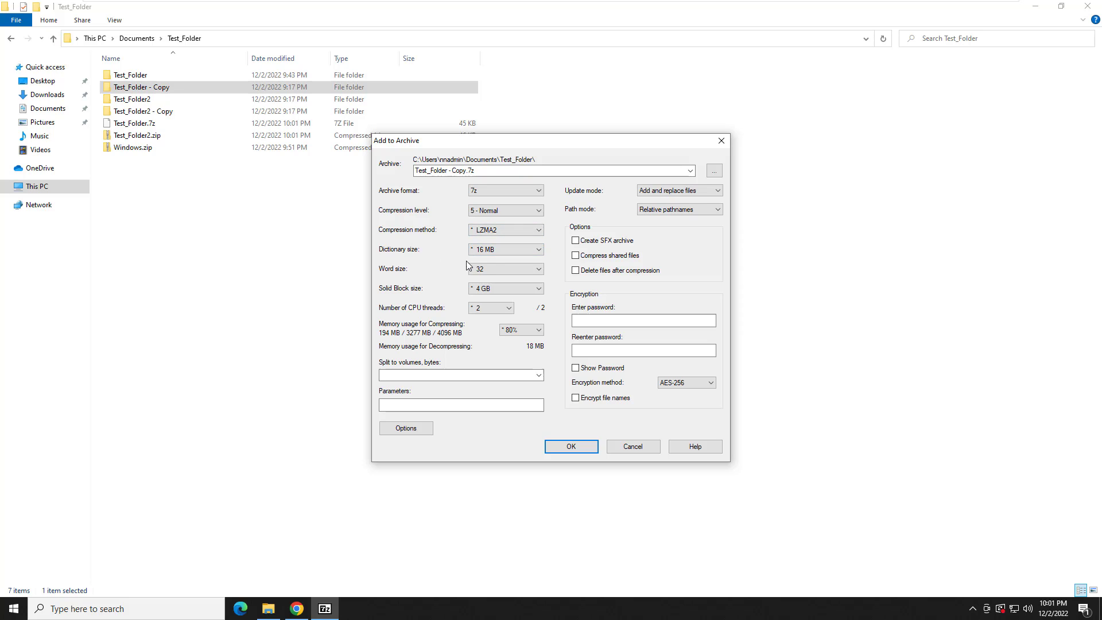
pyautogui.click(571, 447)
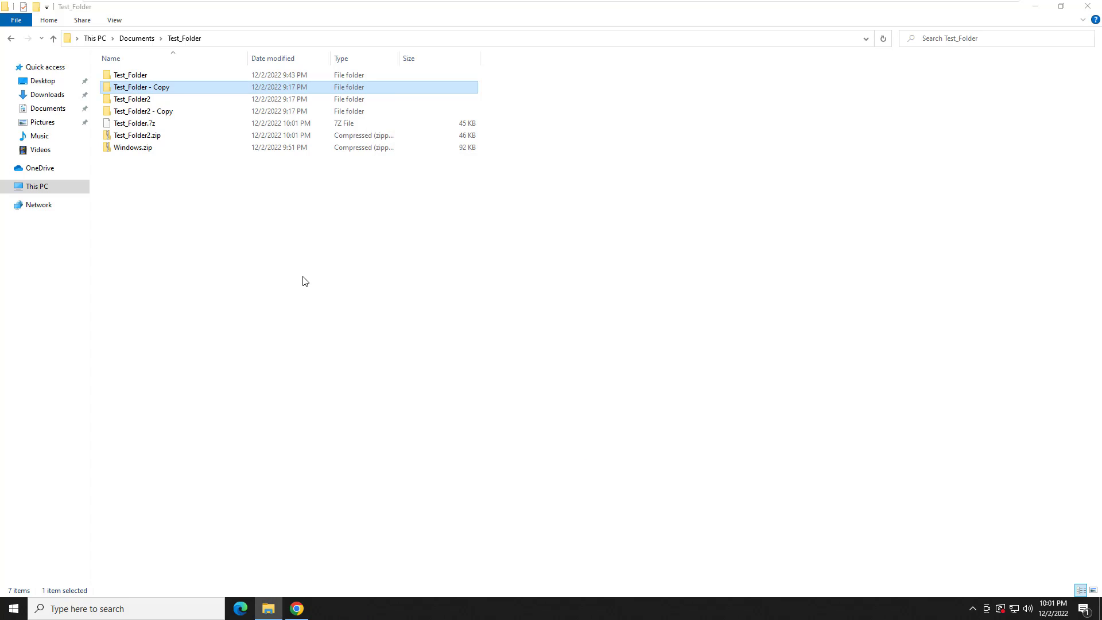
# Step: Select Windows.zip, Test_Folder.7z and Doc1 - Copy (2) - Copy.zip, then minimize Explorer
pyautogui.click(251, 263)
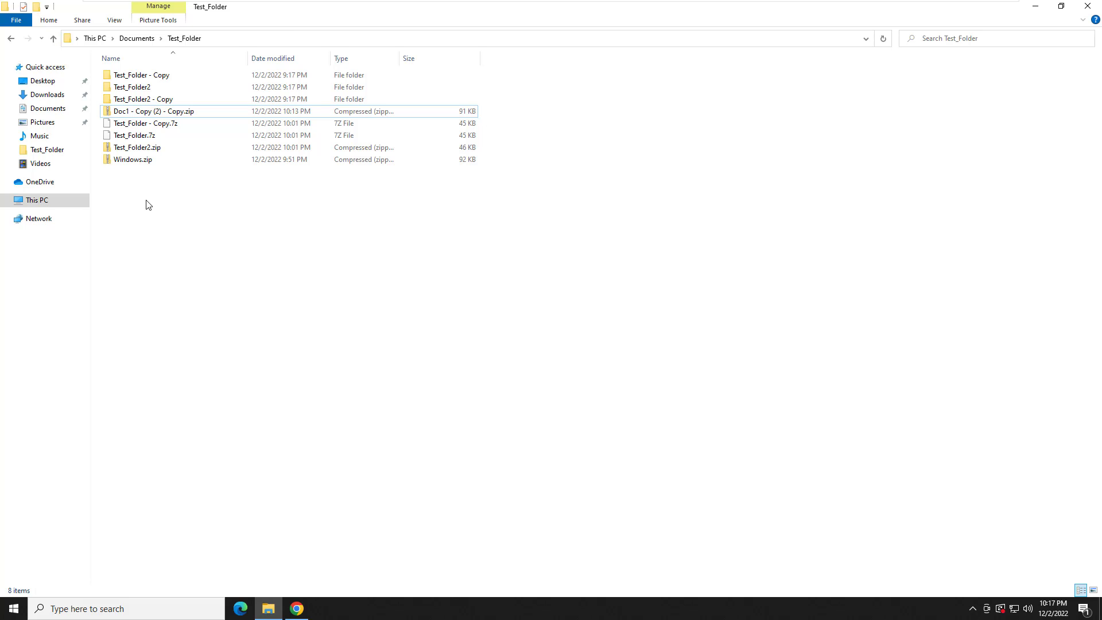
pyautogui.click(129, 166)
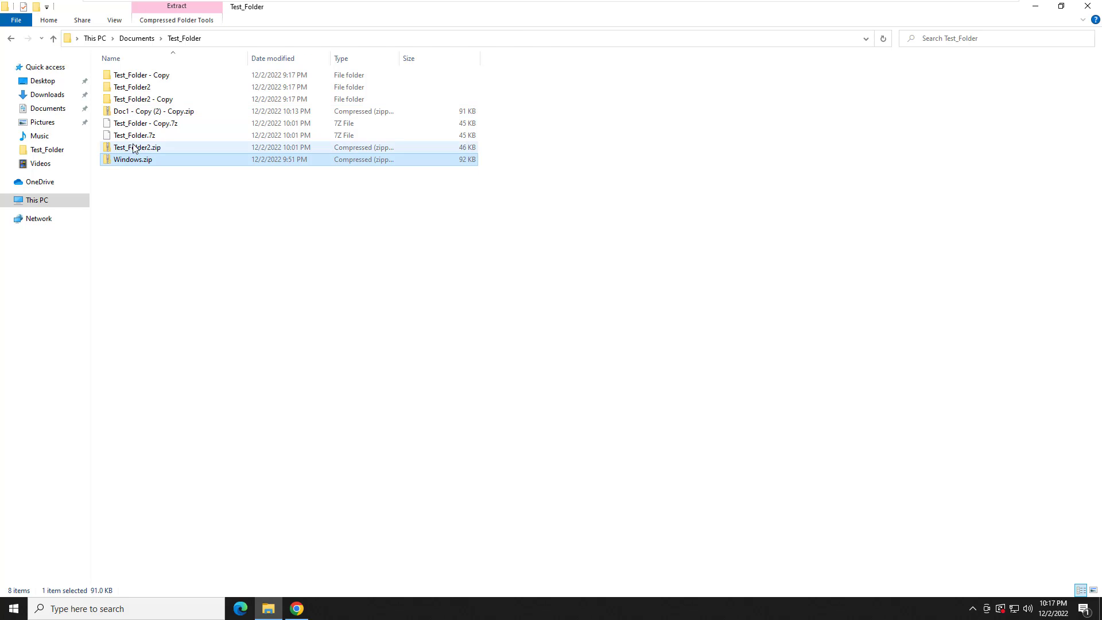
pyautogui.keyDown('ctrl'); pyautogui.click(133, 137); pyautogui.keyUp('ctrl')
pyautogui.keyDown('ctrl'); pyautogui.click(139, 113); pyautogui.keyUp('ctrl')
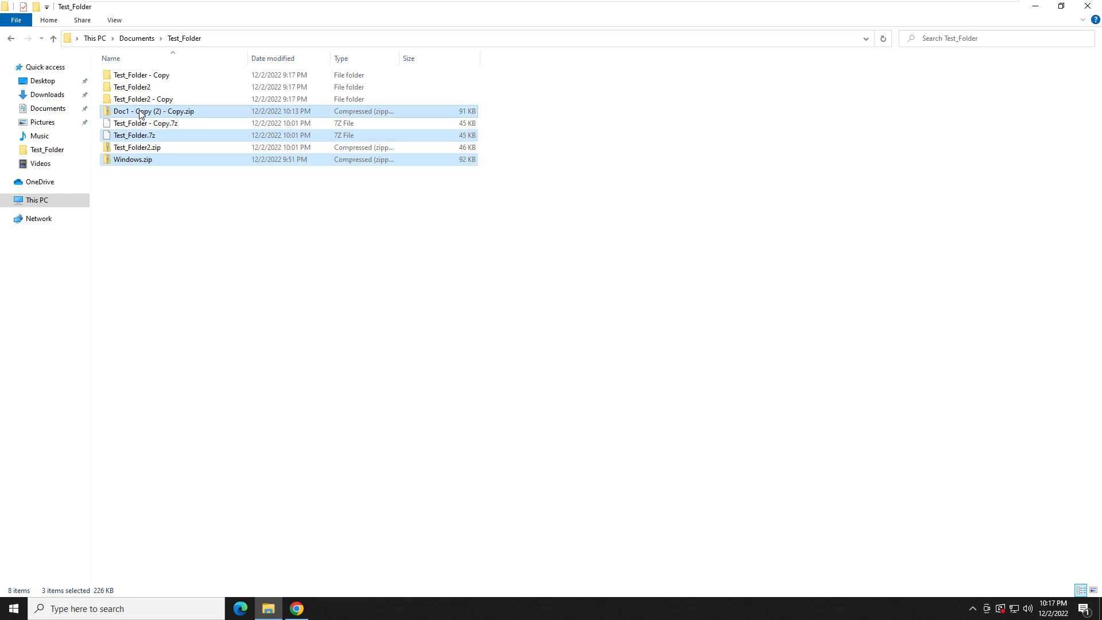
pyautogui.click(1018, 8)
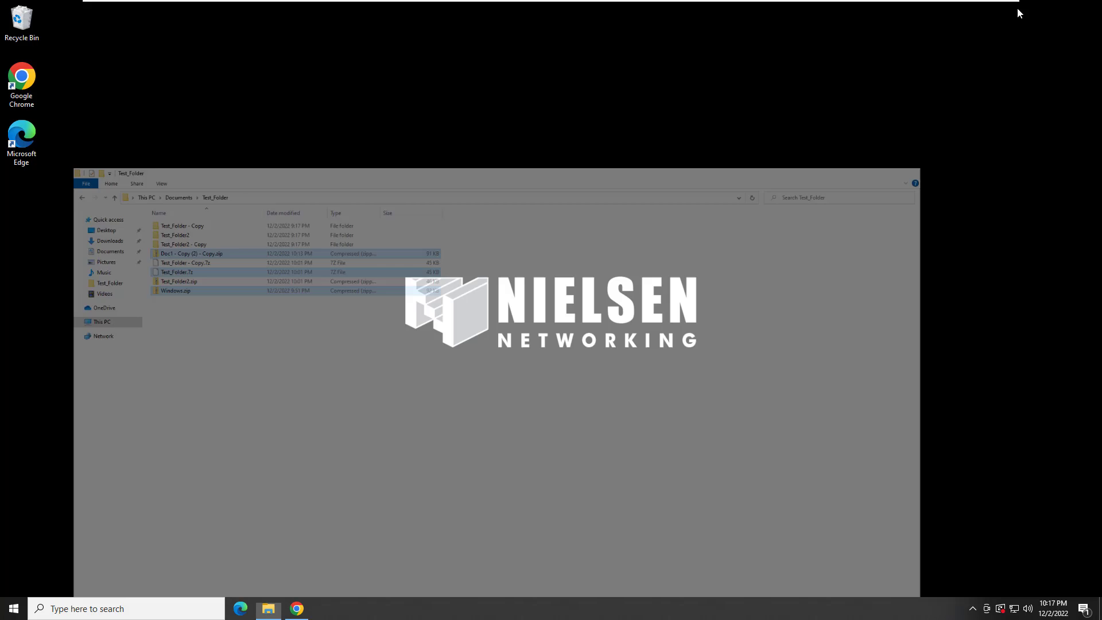
# Step: Paste the three archives onto the desktop and arrange them near the centre
pyautogui.click(364, 161)
pyautogui.hotkey('ctrl', 'v')
pyautogui.moveTo(23, 198); pyautogui.dragTo(448, 155)
pyautogui.moveTo(339, 253); pyautogui.dragTo(518, 260)
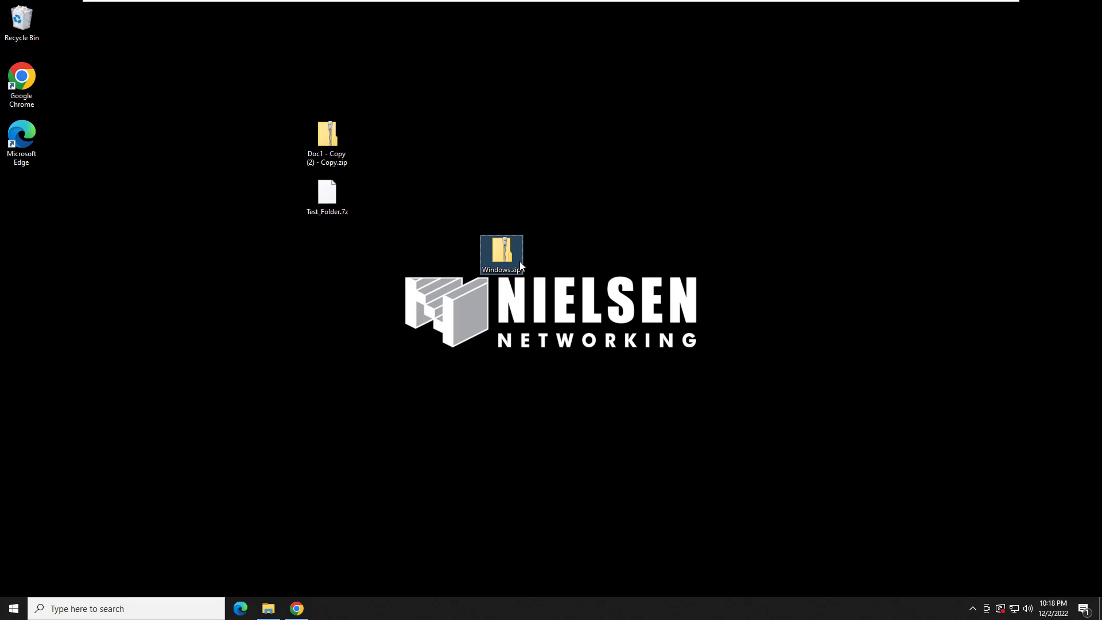
# Step: Extract Windows.zip with 7-Zip Extract files into a new desktop folder named New, then check it
pyautogui.rightClick(518, 261)
pyautogui.moveTo(547, 300)
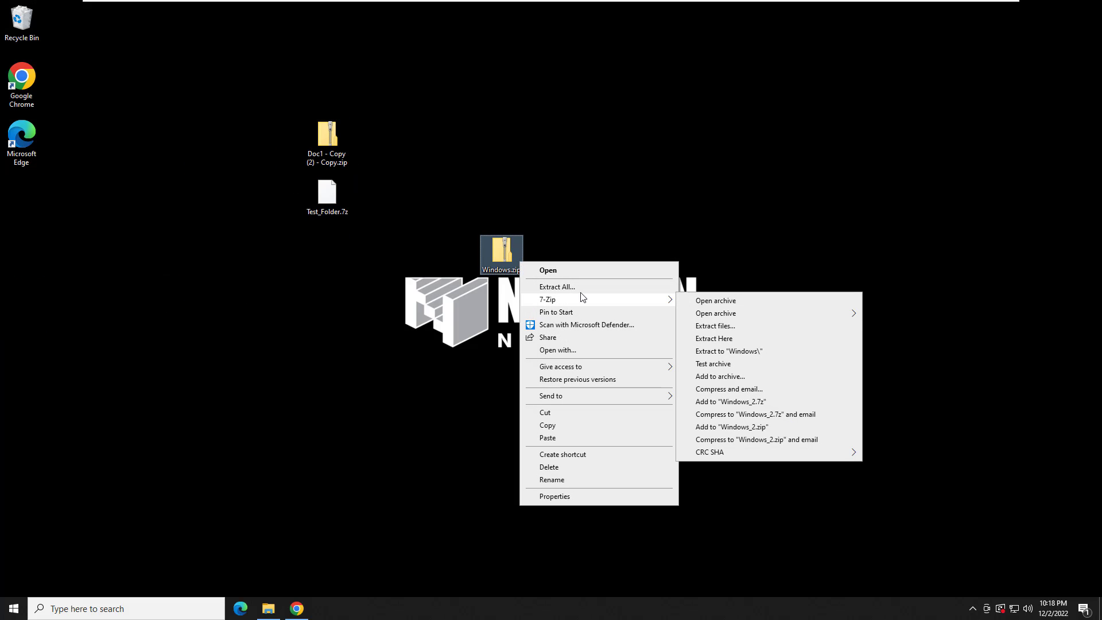
pyautogui.click(703, 327)
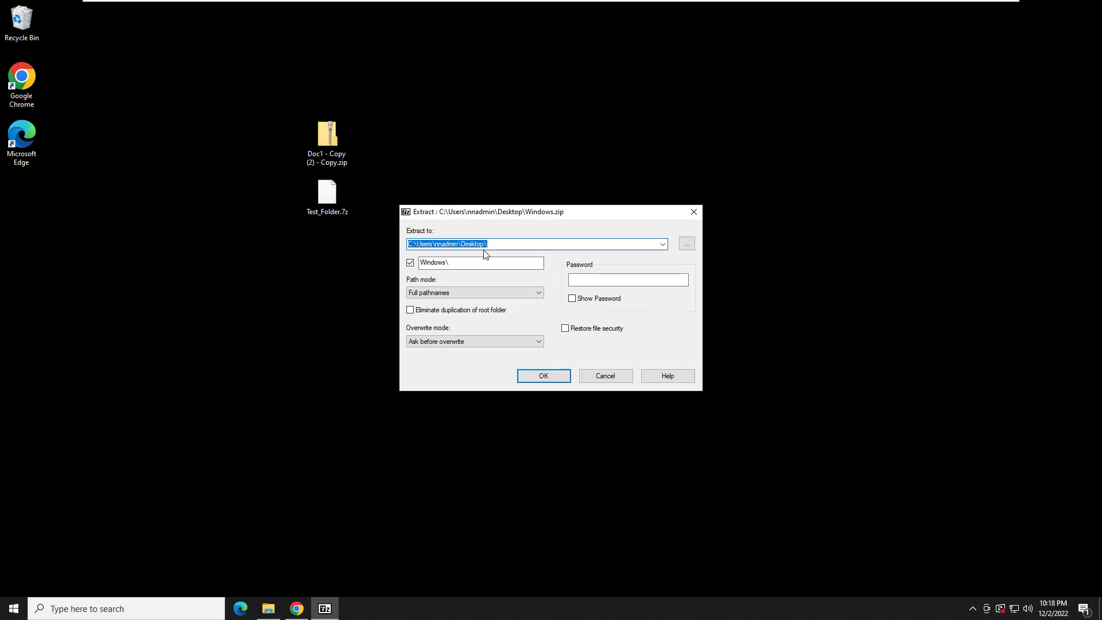
pyautogui.click(519, 244)
pyautogui.write('New')
pyautogui.press('Return')
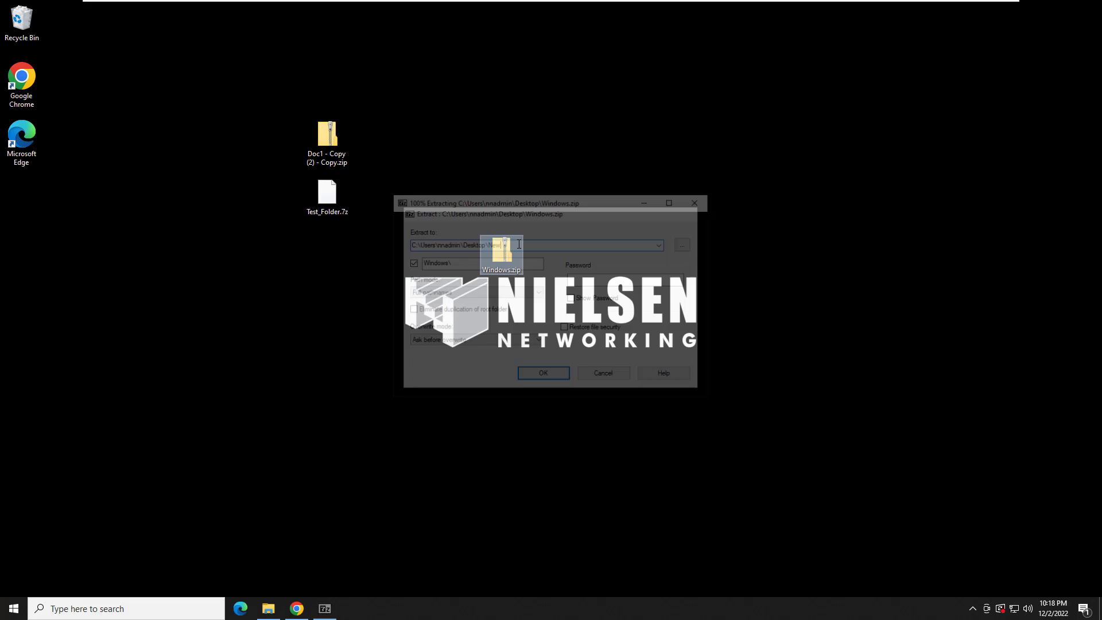
pyautogui.doubleClick(26, 200)
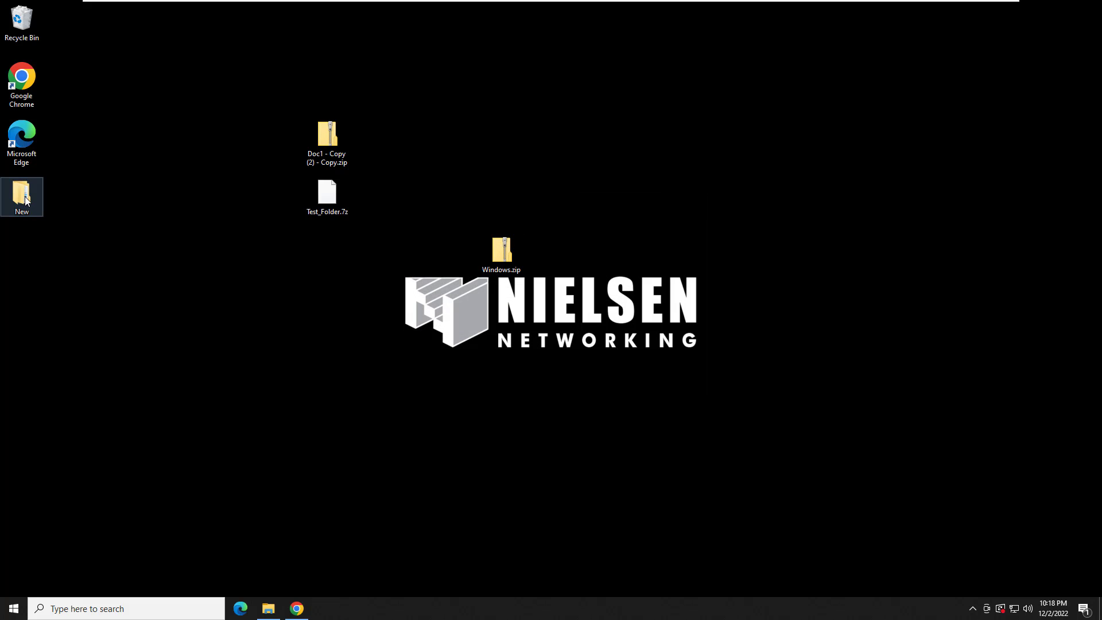
pyautogui.click(866, 129)
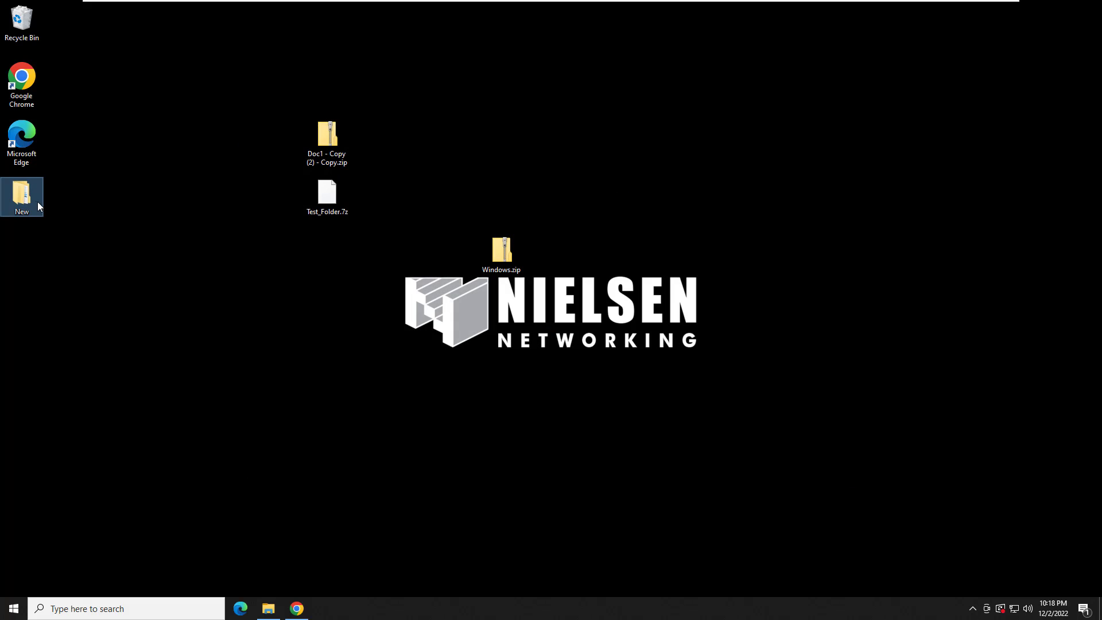
# Step: Delete the New folder, extract Test_Folder.7z to Test_Folder\, and open it to check
pyautogui.press('Delete')
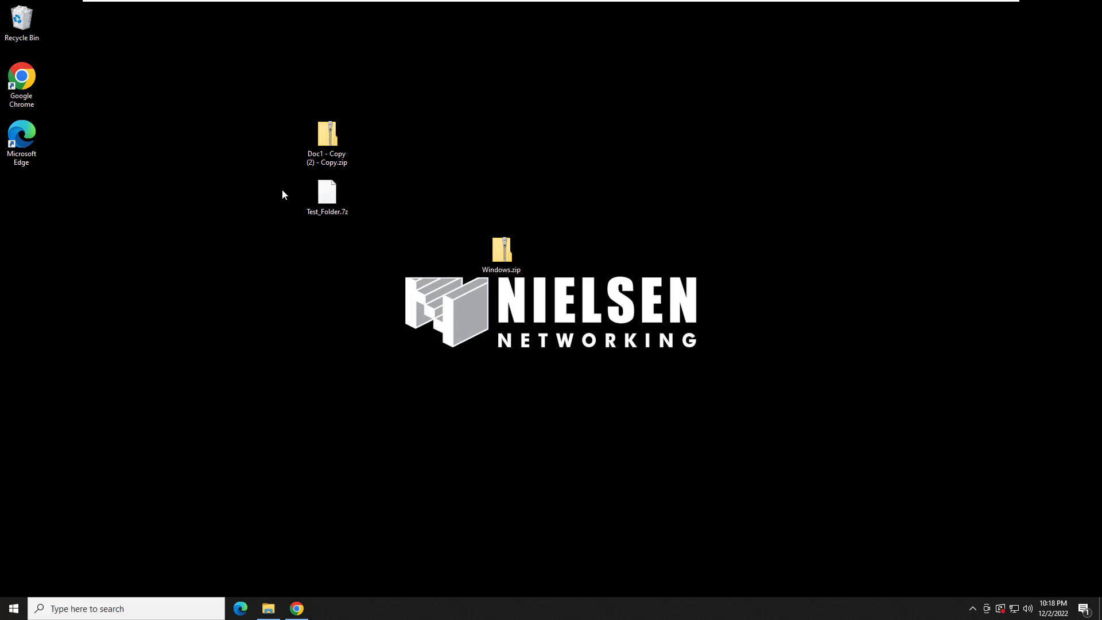
pyautogui.click(328, 153)
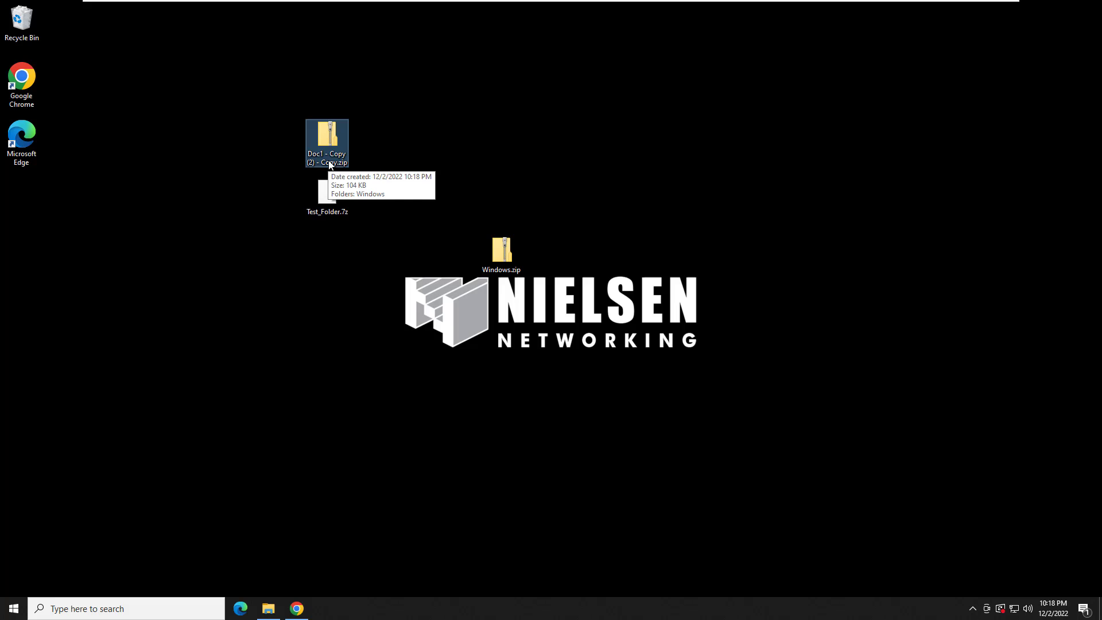
pyautogui.click(324, 197)
pyautogui.rightClick(325, 195)
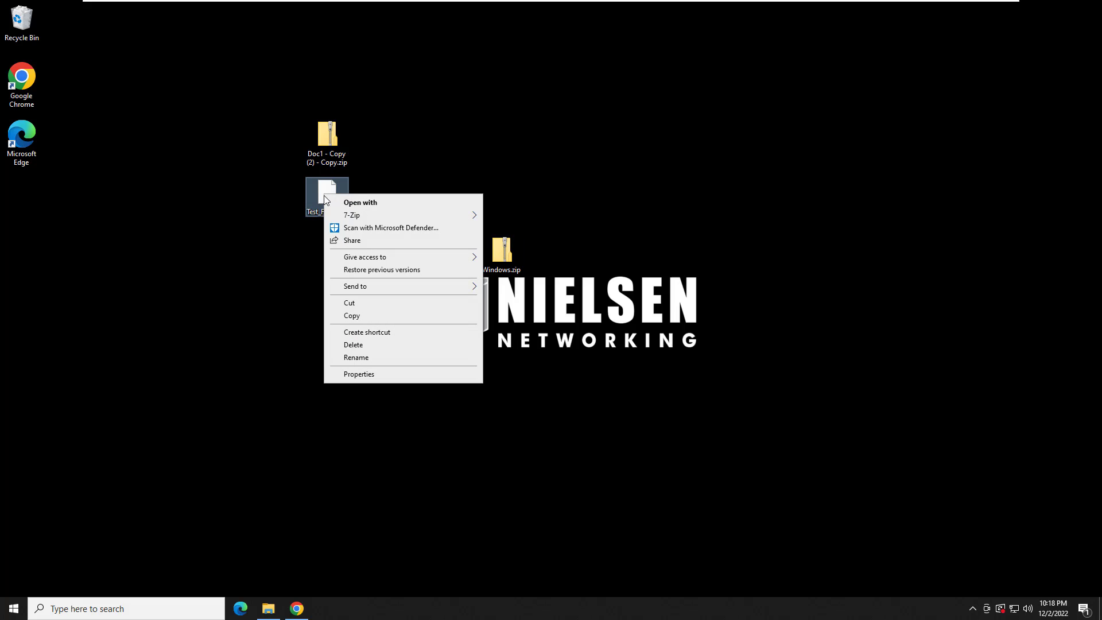
pyautogui.moveTo(349, 221)
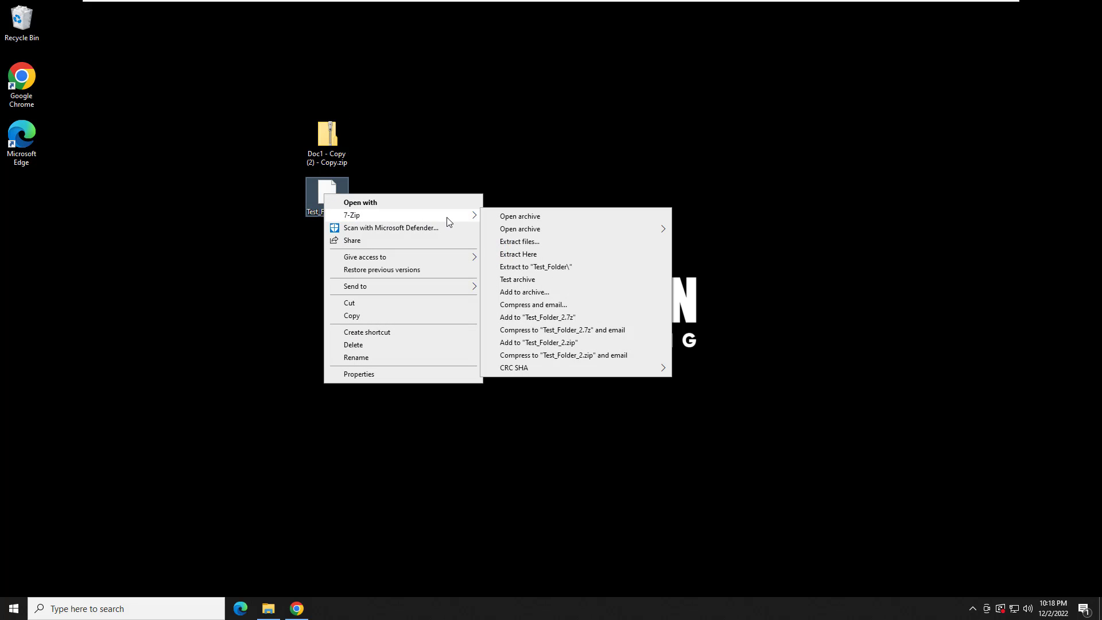
pyautogui.click(557, 271)
pyautogui.doubleClick(22, 195)
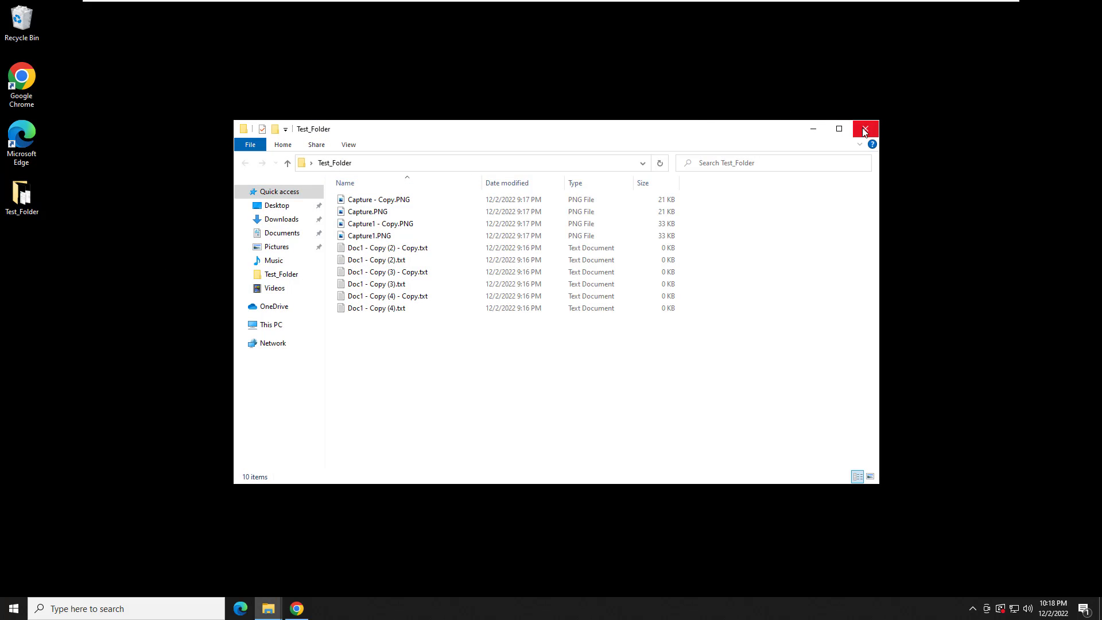
pyautogui.click(865, 129)
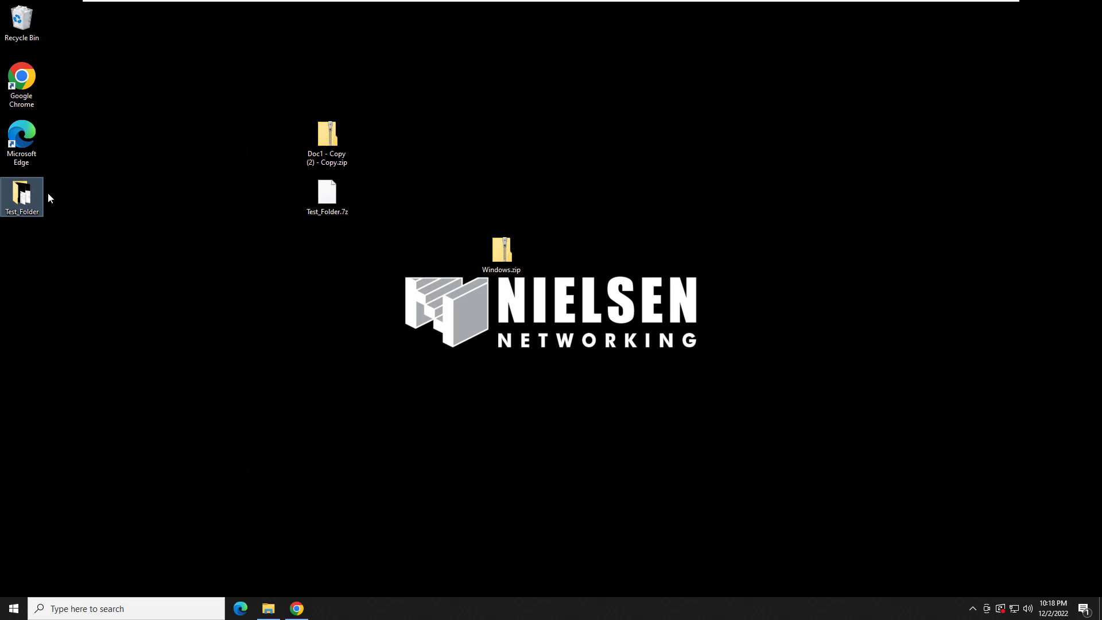
# Step: Delete the extracted Test_Folder from the desktop
pyautogui.press('Delete')
pyautogui.click(339, 217)
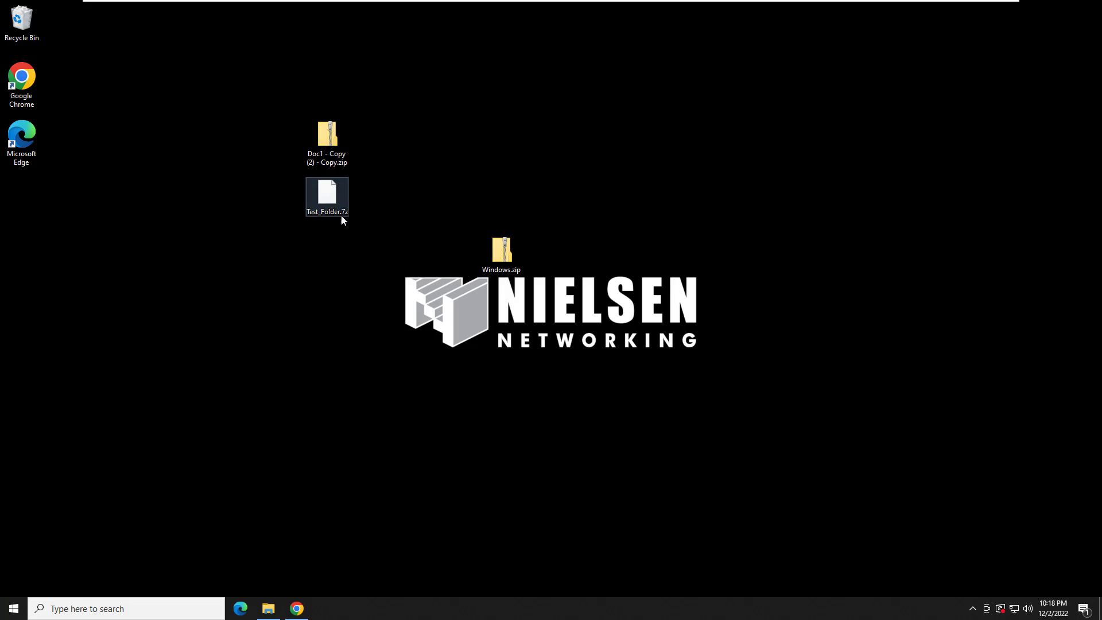
pyautogui.rightClick(332, 208)
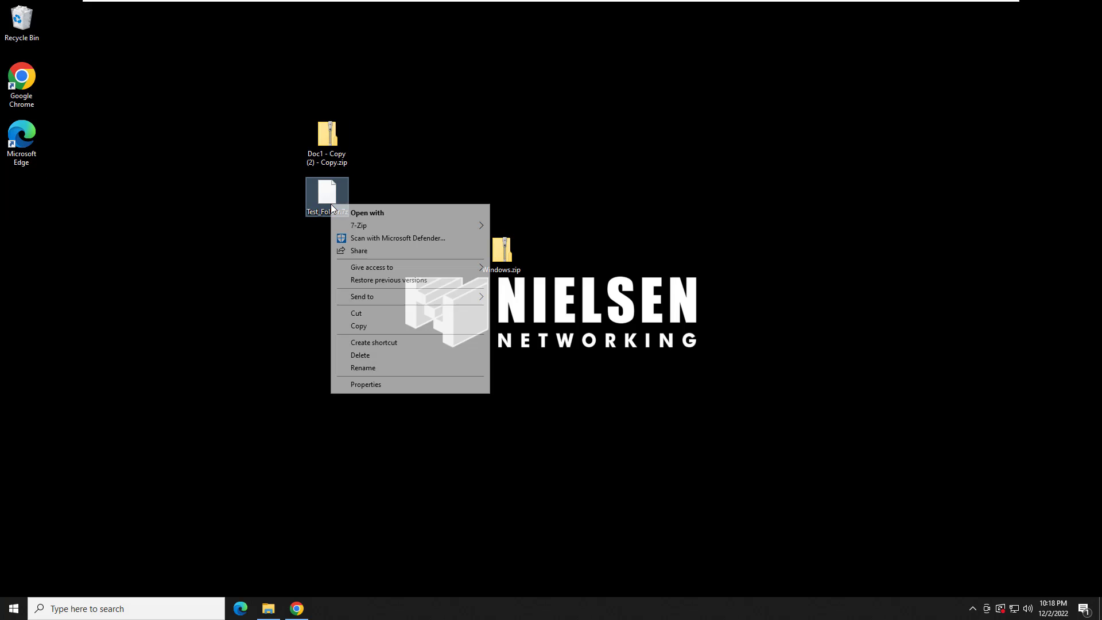
# Step: Extract Doc1 - Copy (2) - Copy.zip straight onto the desktop using Extract Here
pyautogui.click(333, 136)
pyautogui.rightClick(334, 136)
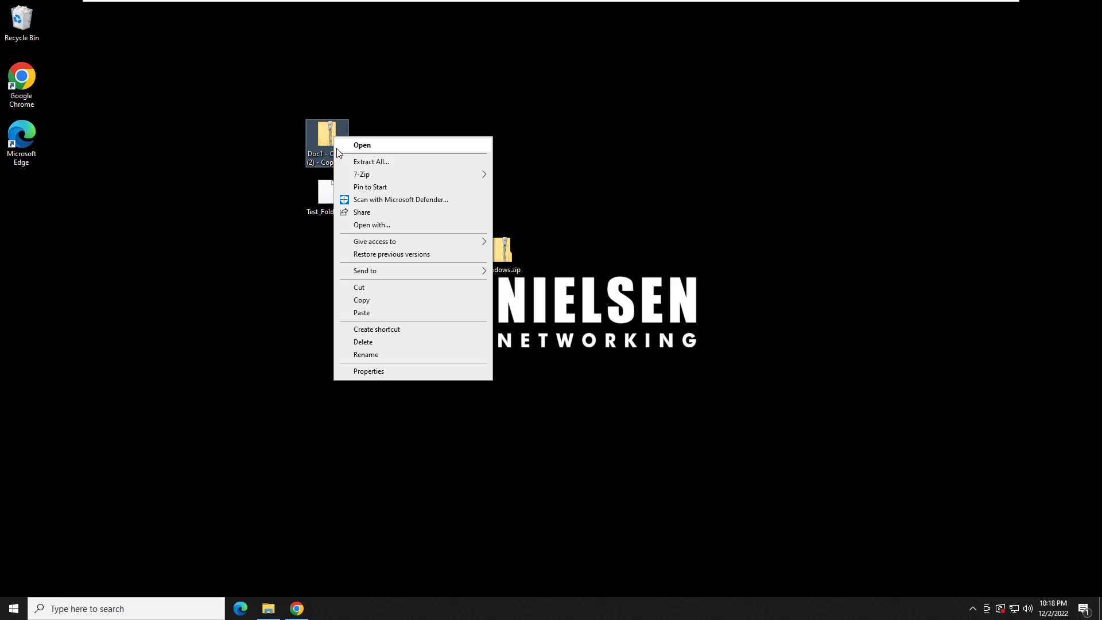
pyautogui.moveTo(383, 177)
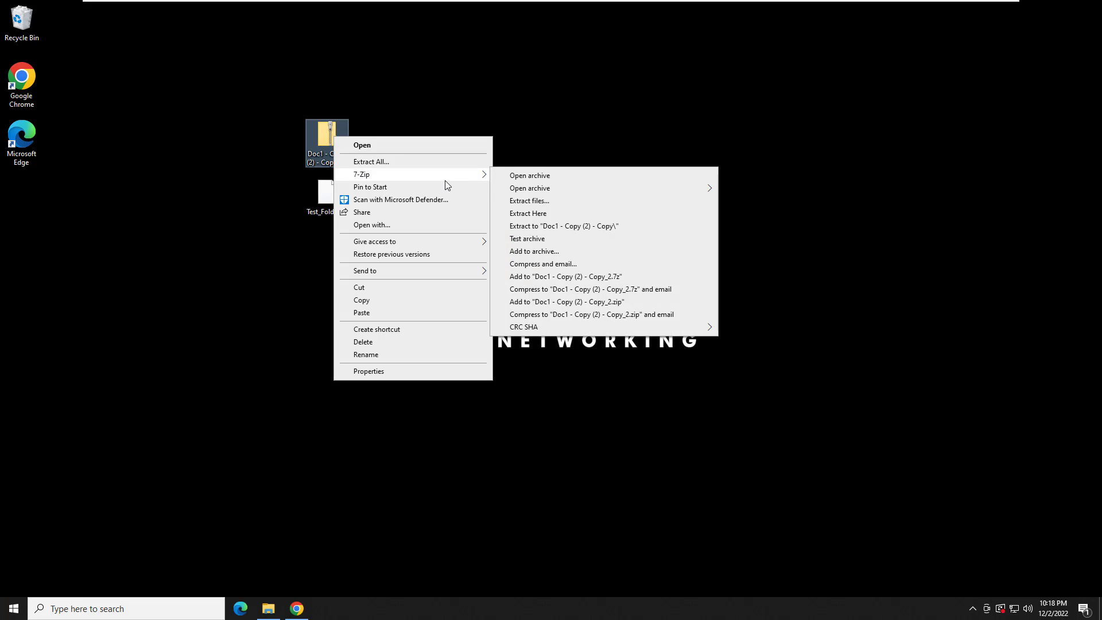
pyautogui.click(537, 213)
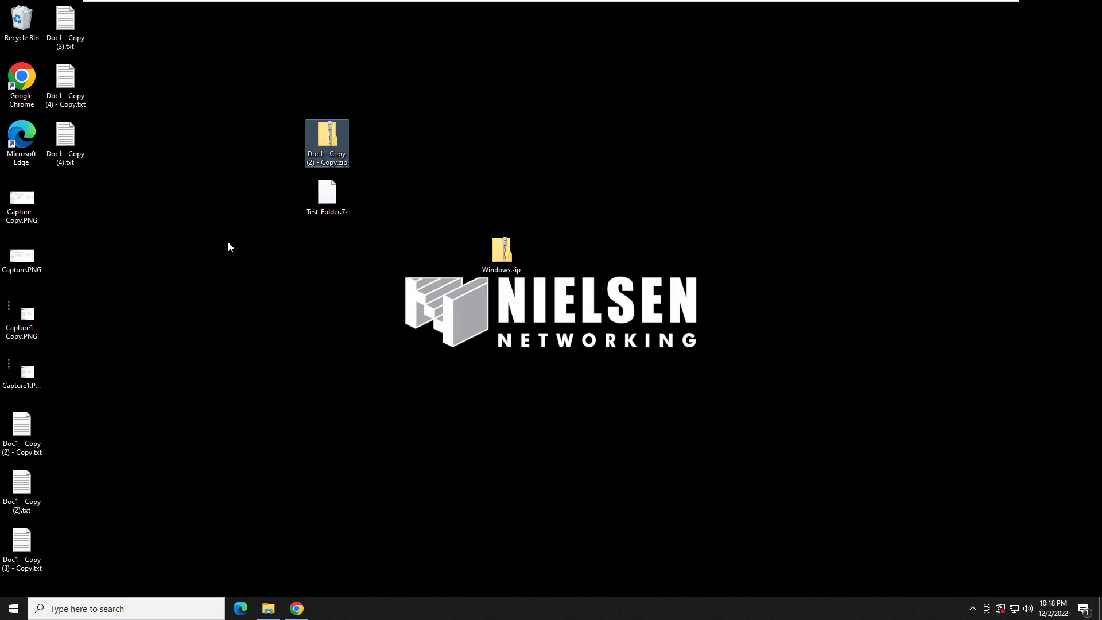
pyautogui.rightClick(338, 139)
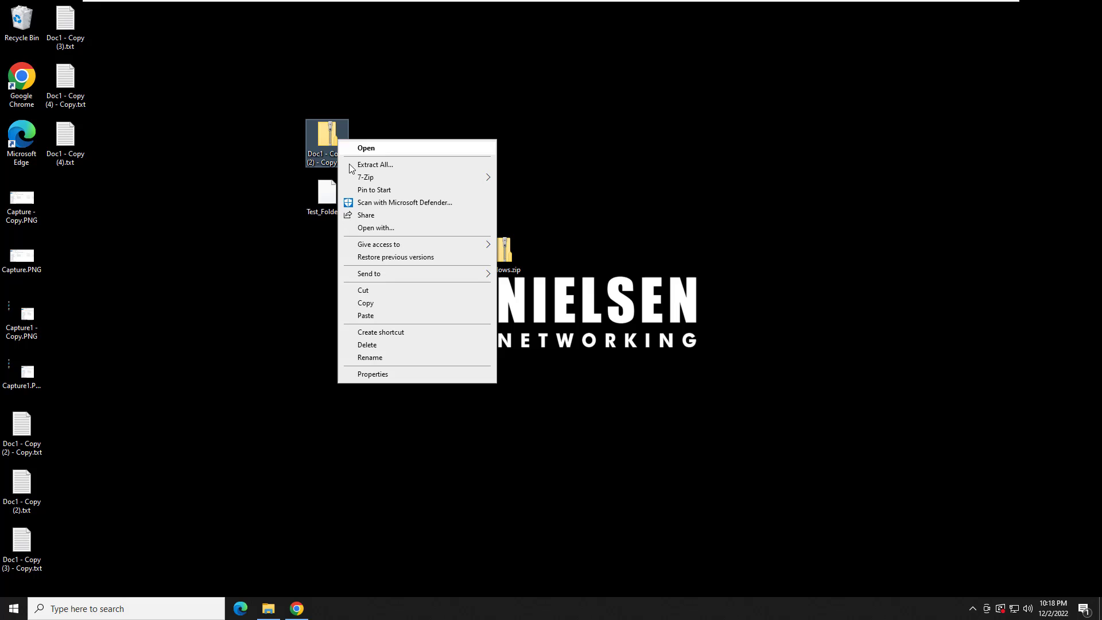
pyautogui.moveTo(383, 179)
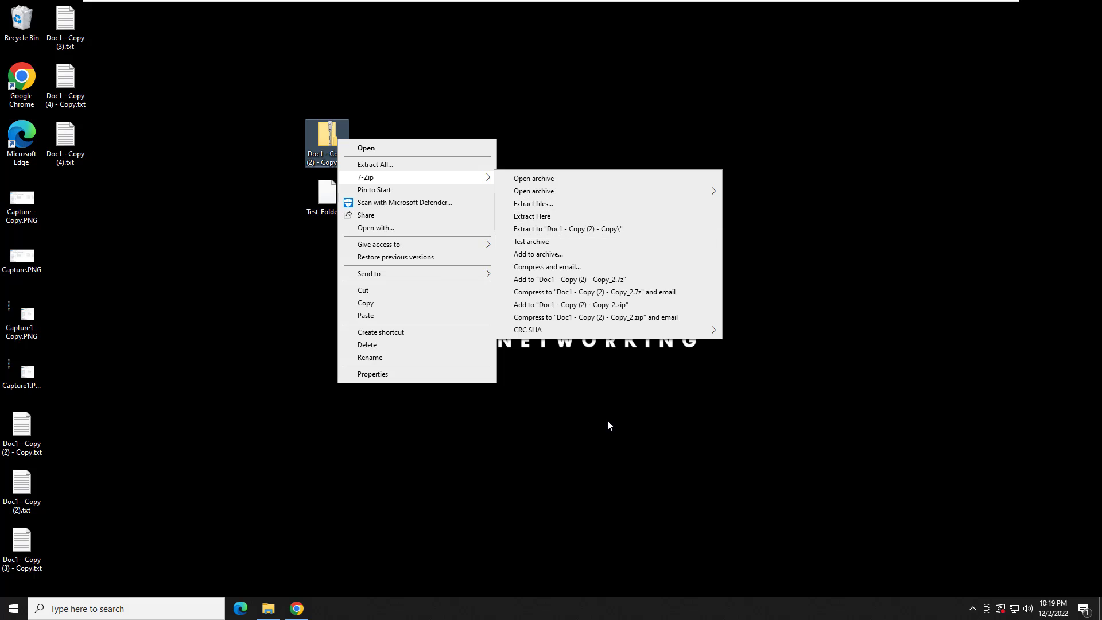
pyautogui.click(578, 426)
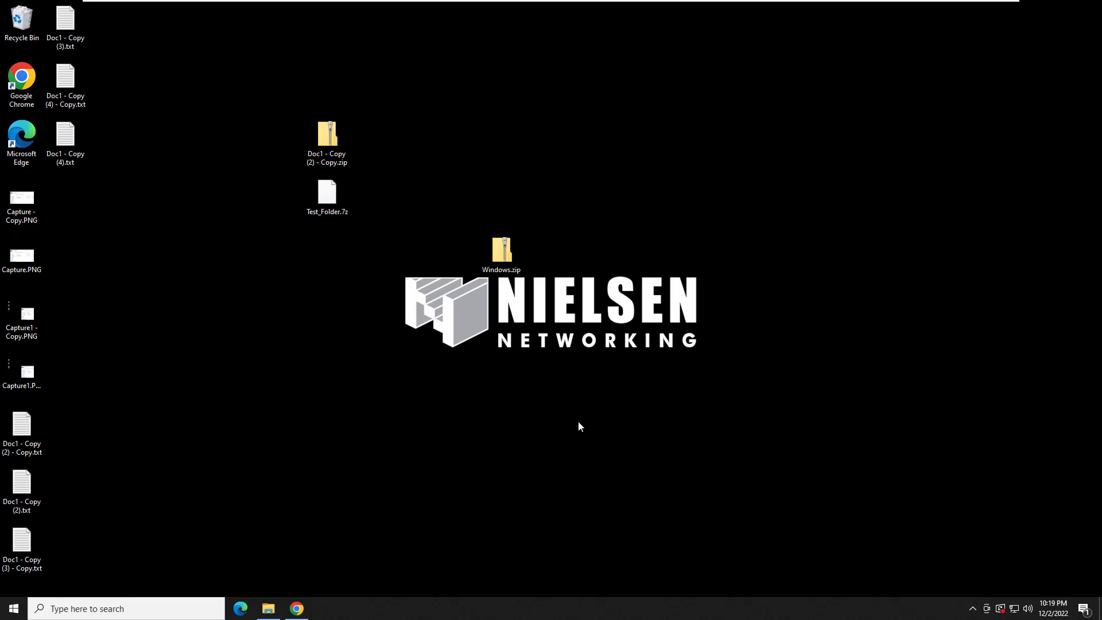